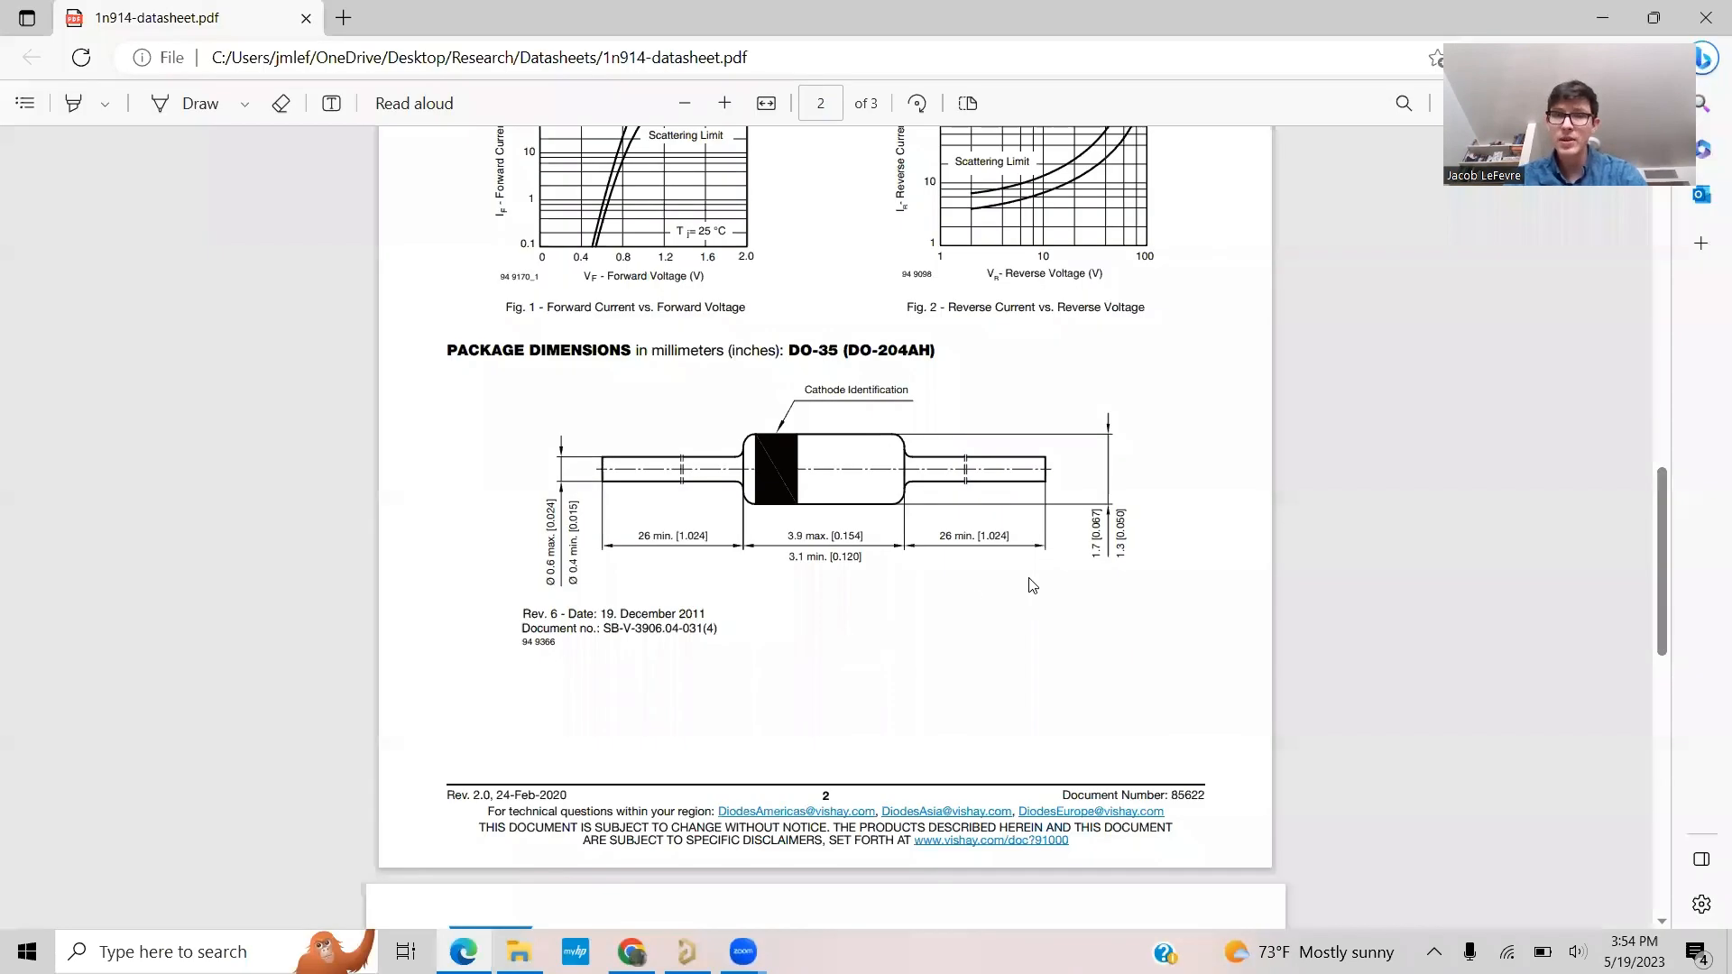
# Step: Review the 1N914 datasheet from its features and ratings through to the package dimensions drawing
pyautogui.scroll(10, 1031, 585)
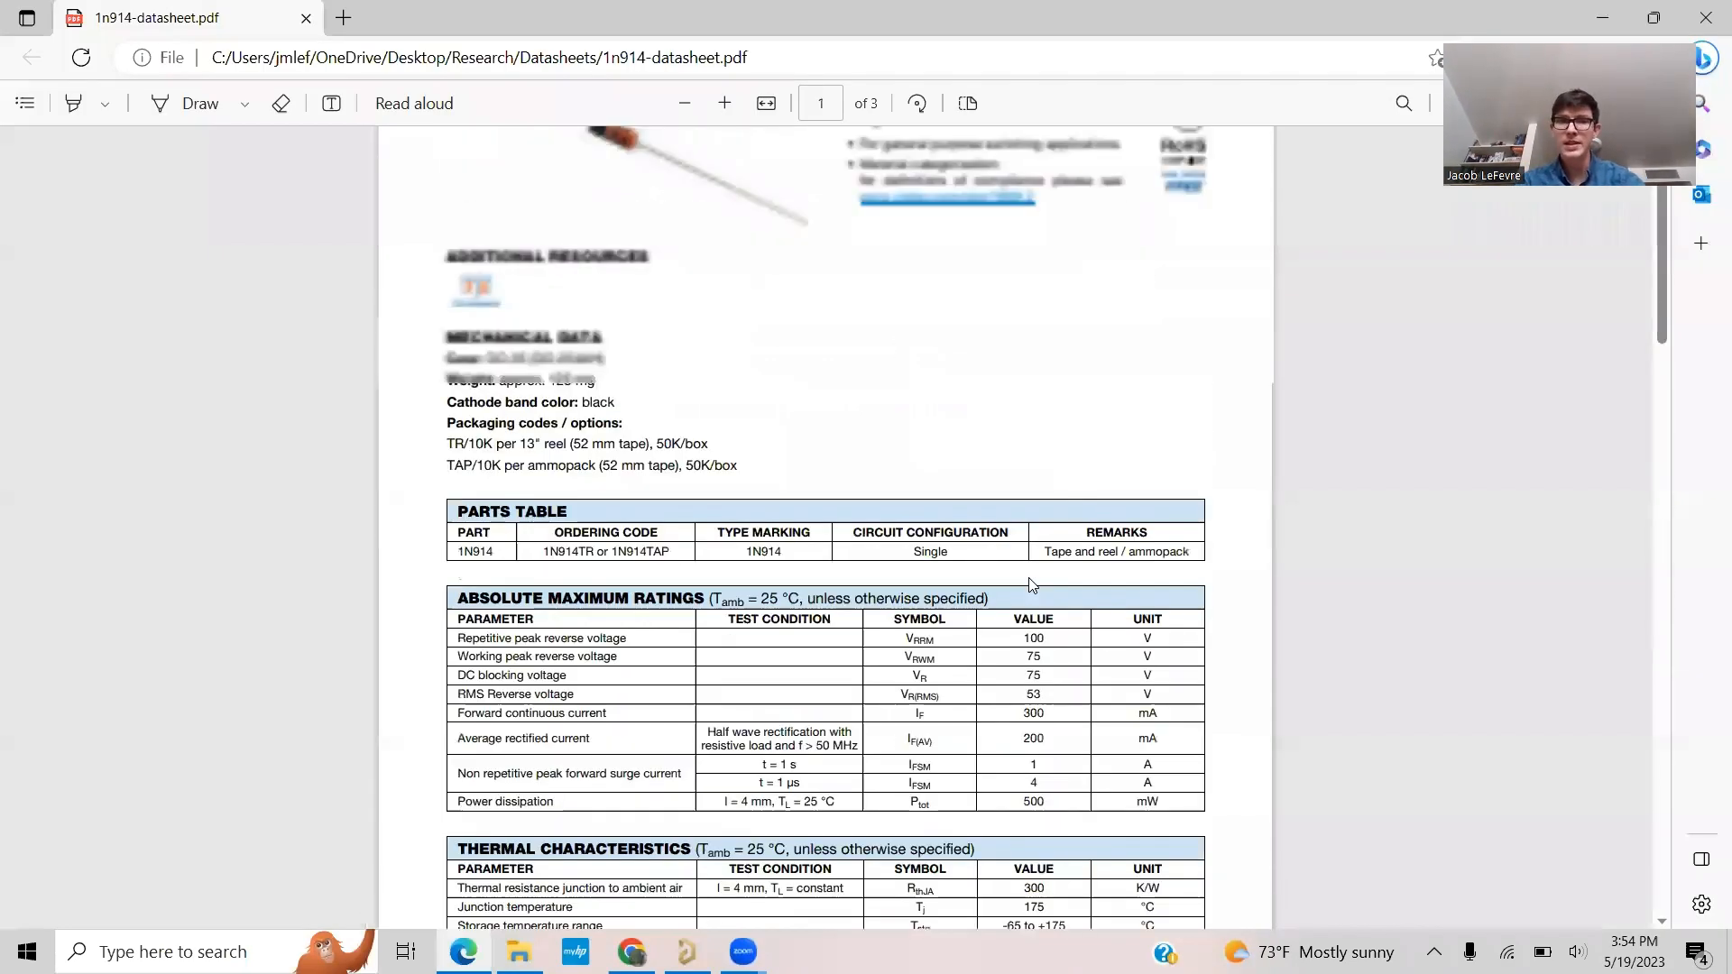
pyautogui.scroll(3, 1031, 584)
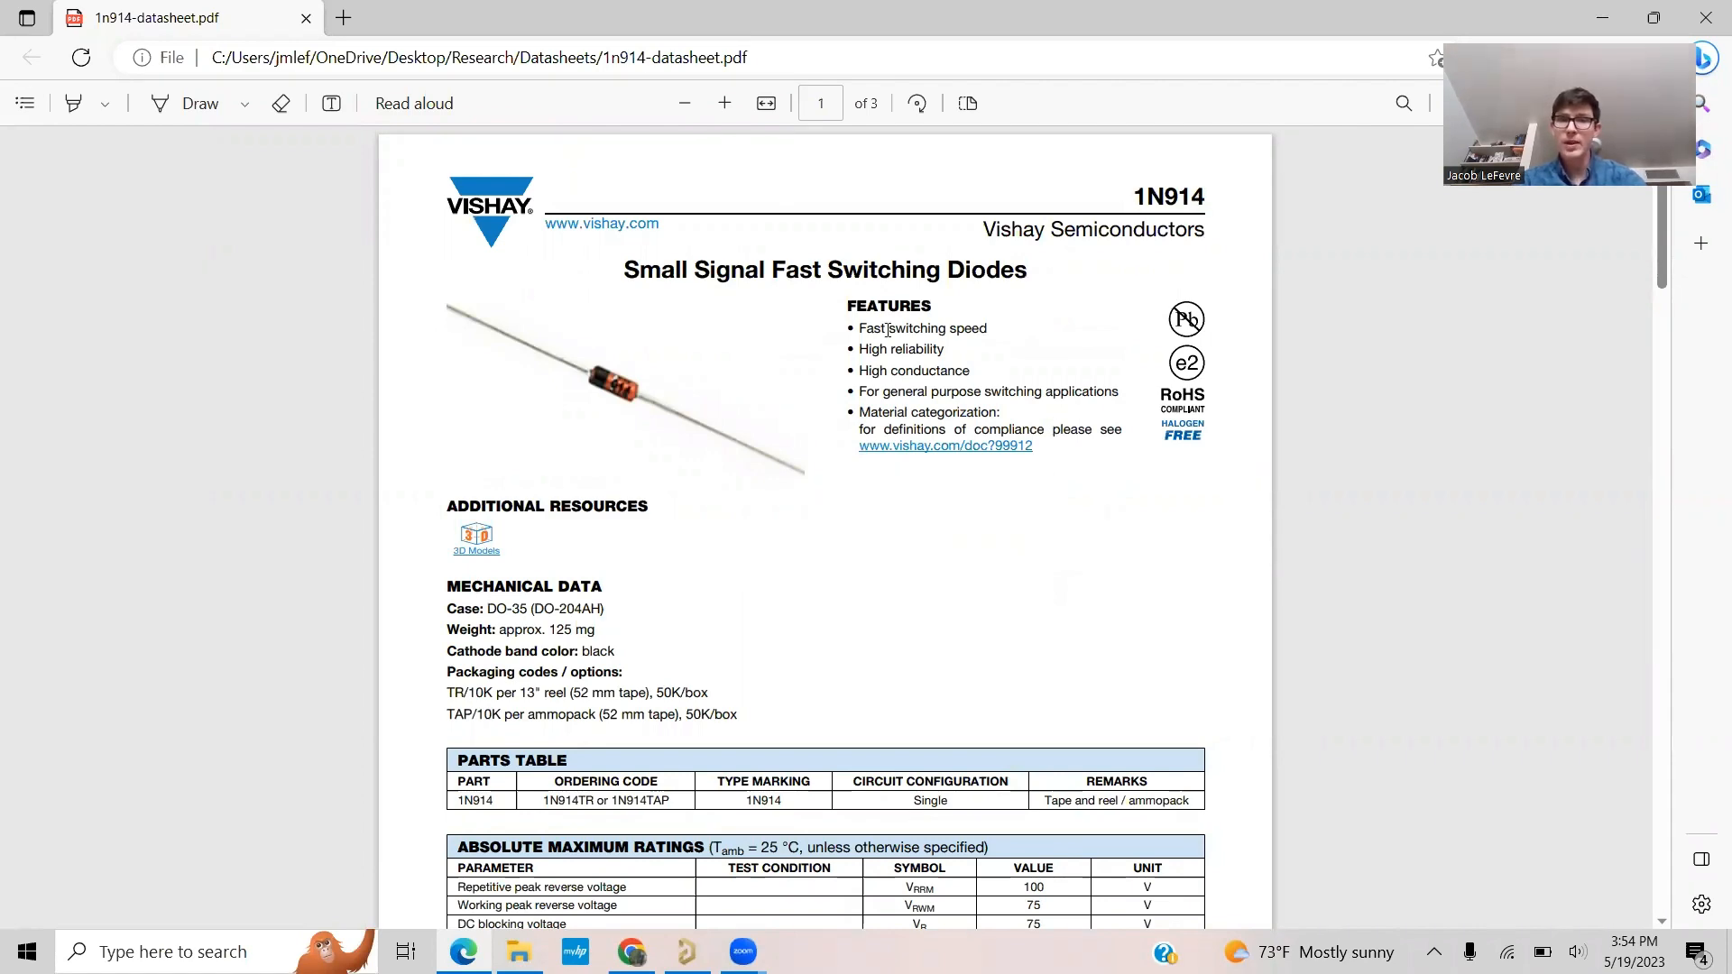
pyautogui.scroll(-12, 888, 330)
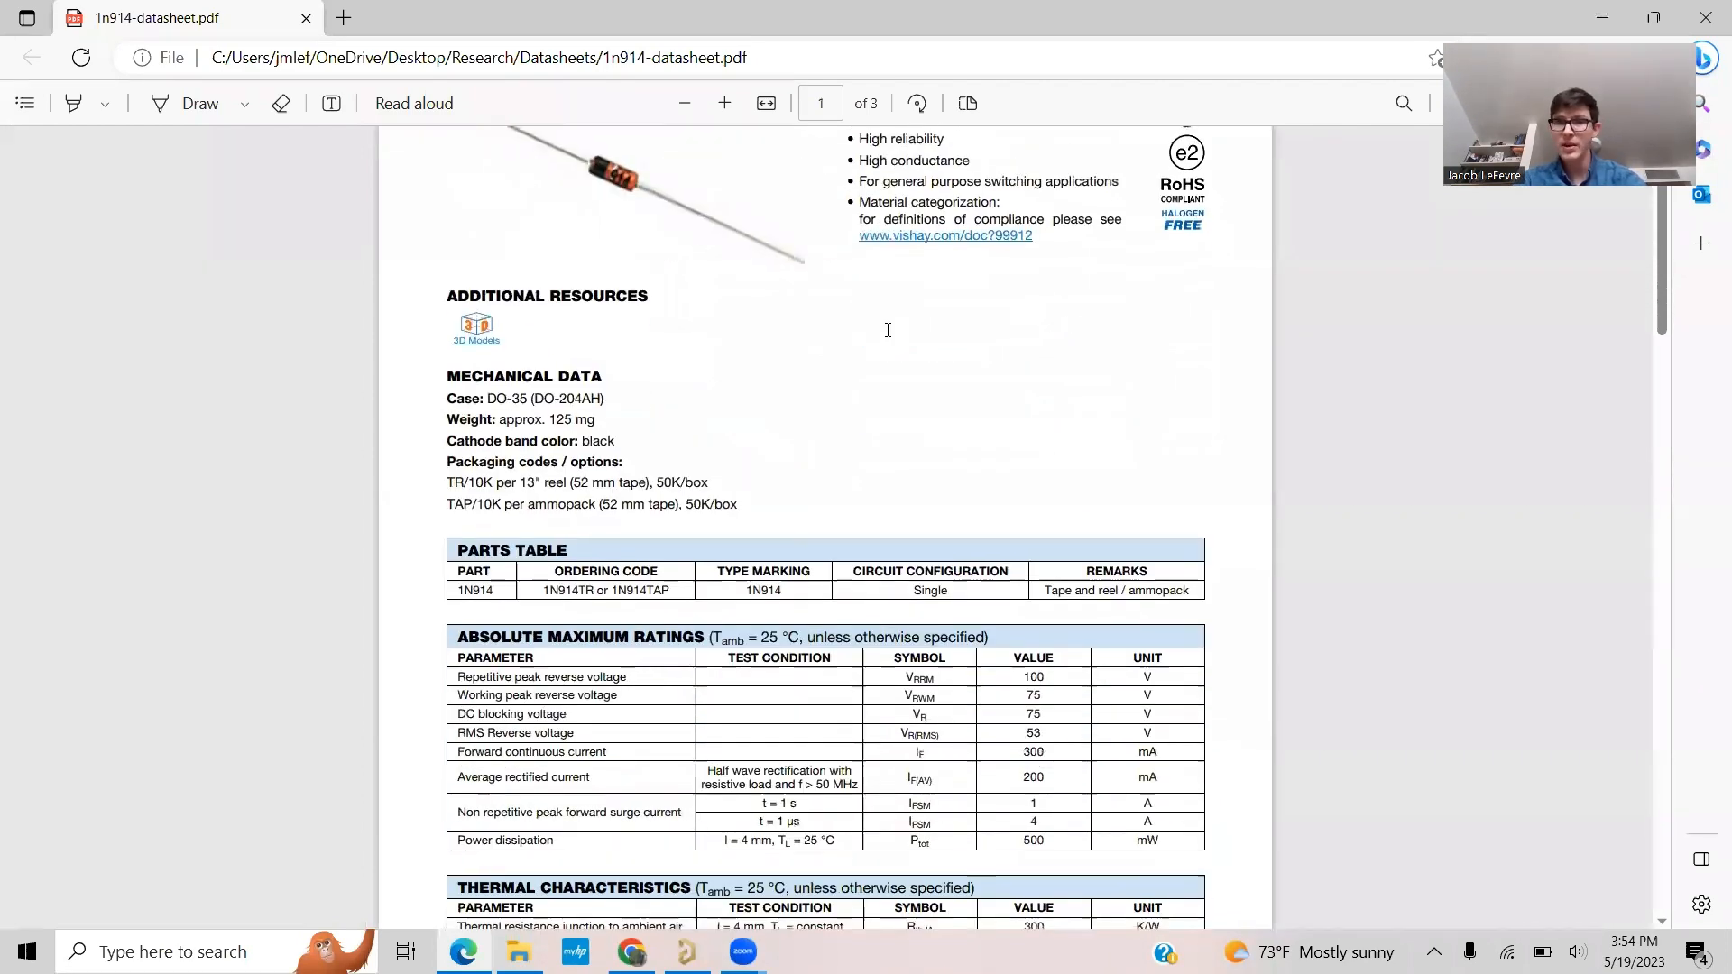
pyautogui.scroll(-4, 887, 330)
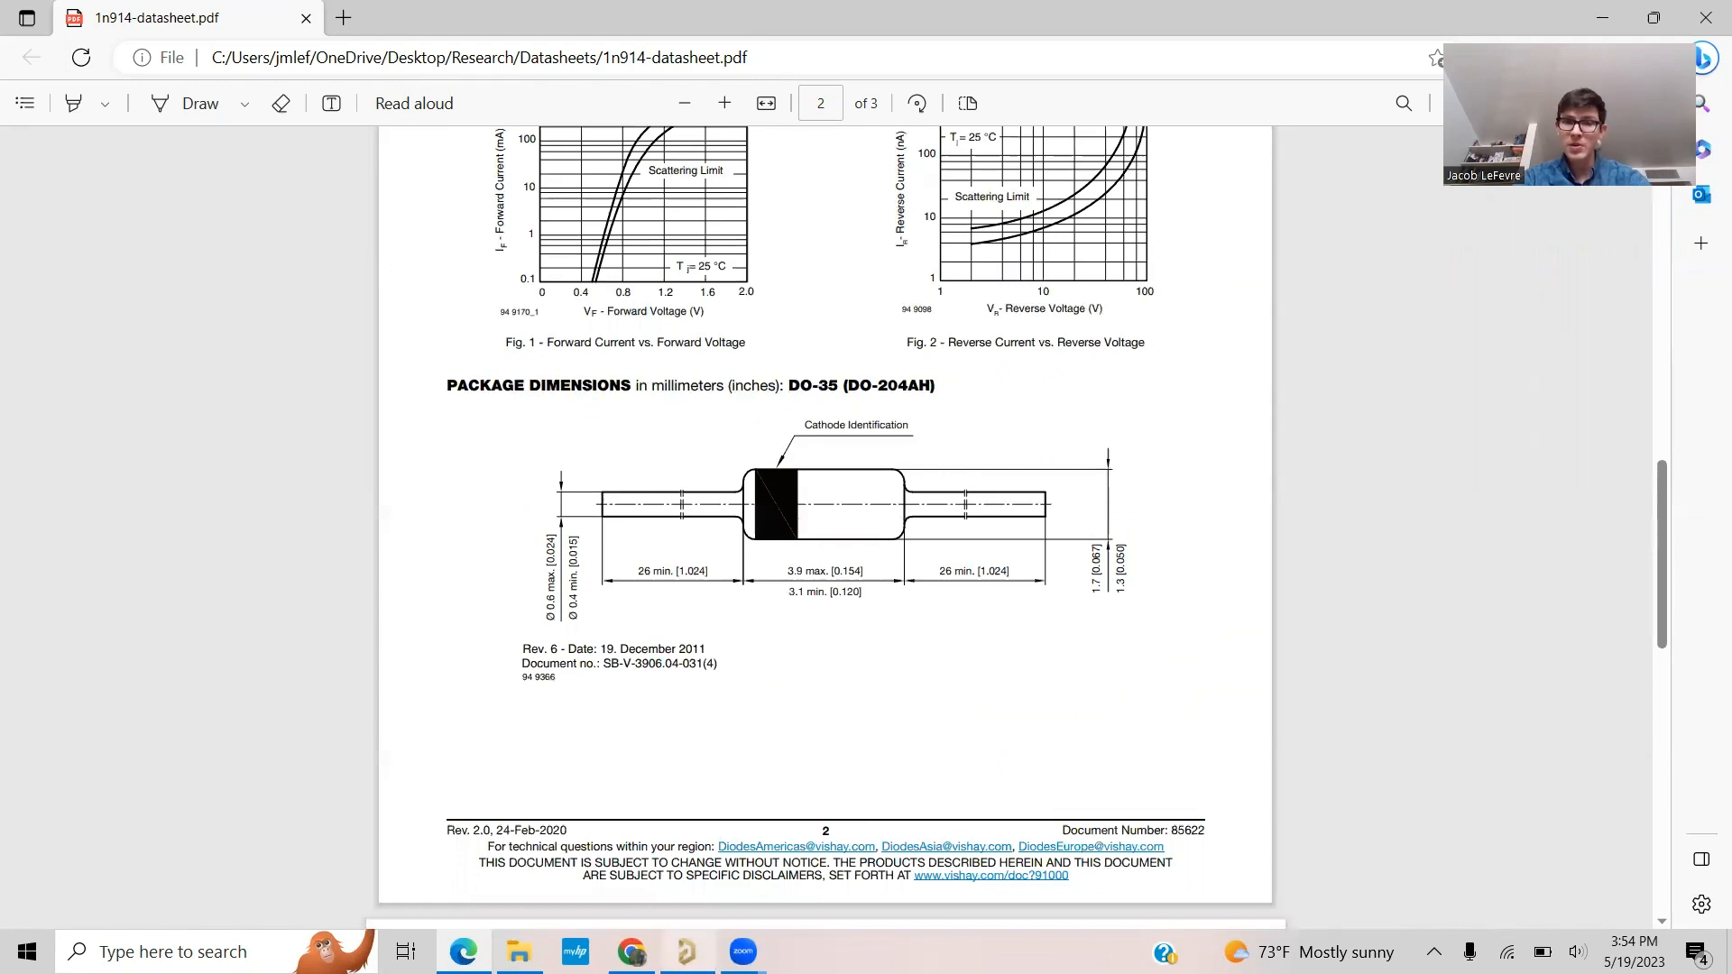
# Step: Switch to Altium Designer and create a new component of type Diodes
pyautogui.click(686, 952)
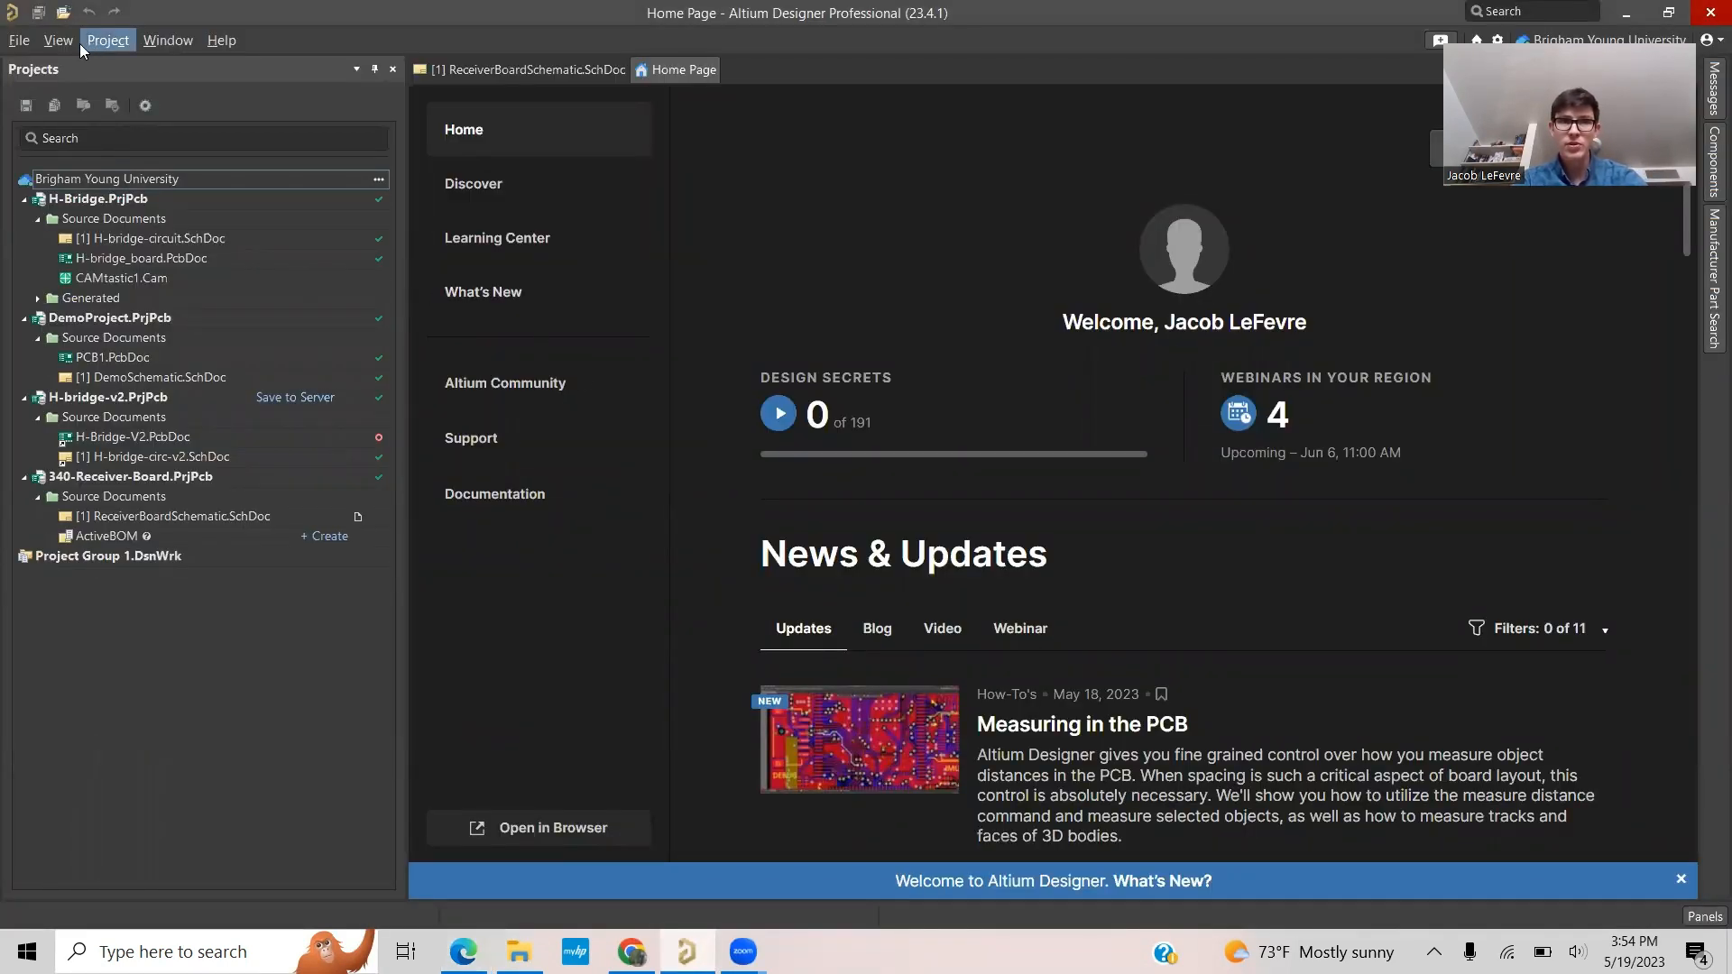
pyautogui.click(19, 40)
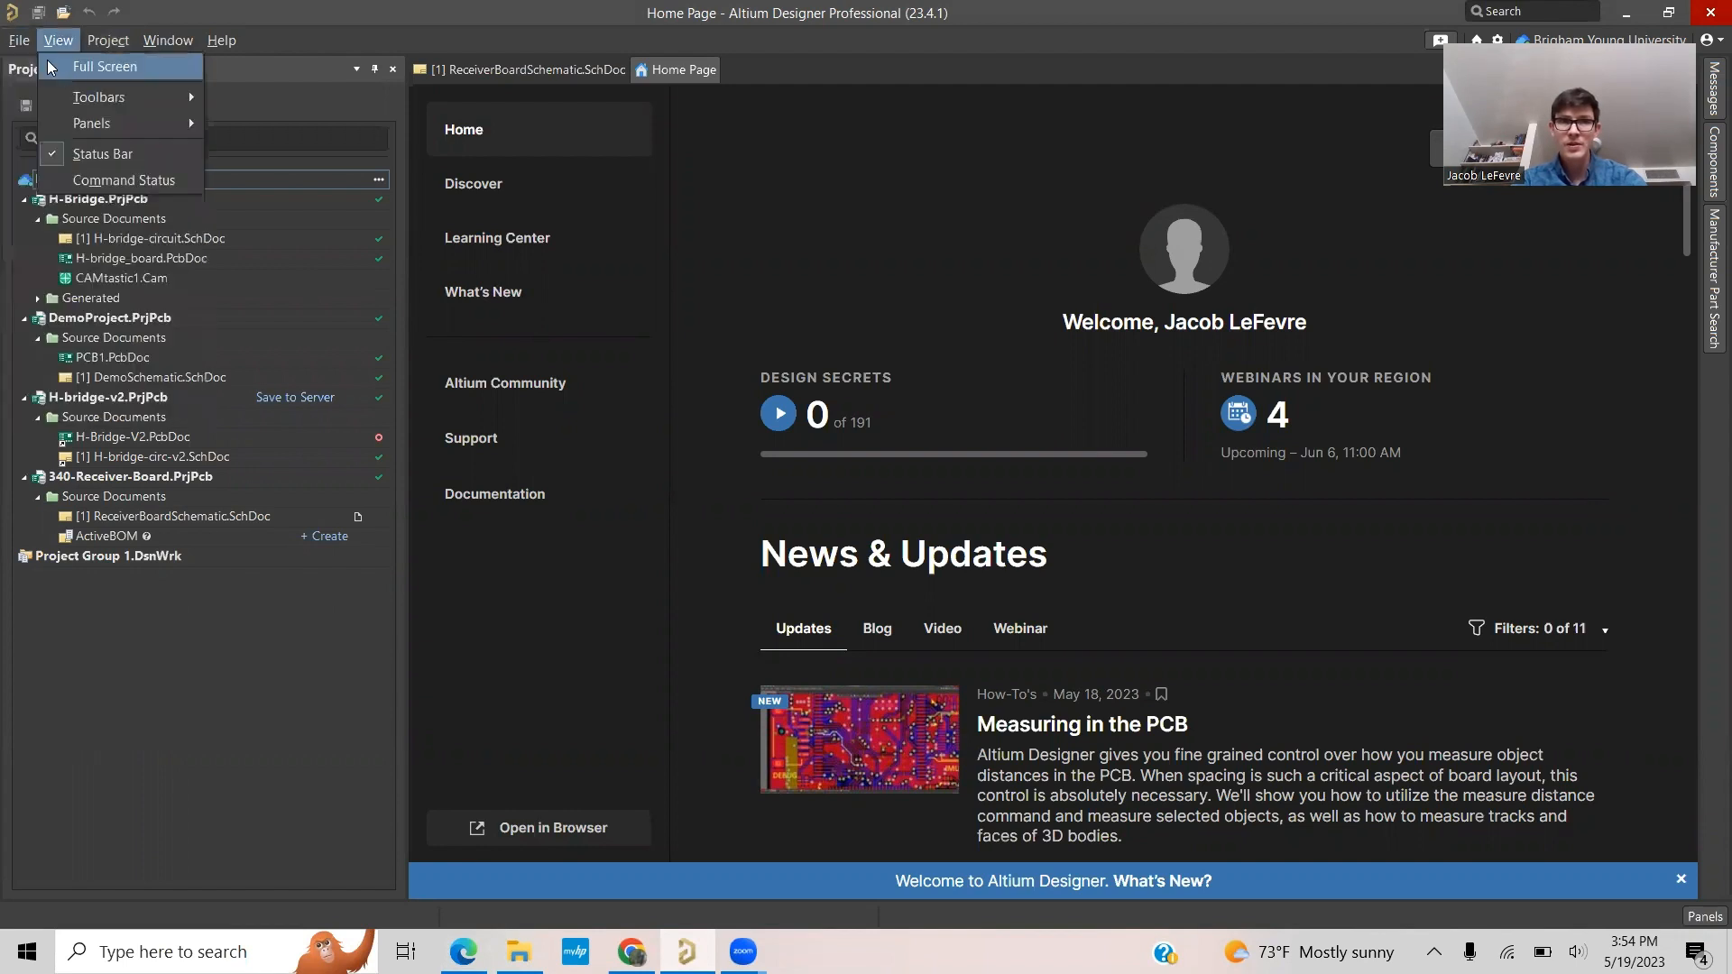
pyautogui.moveTo(45, 67)
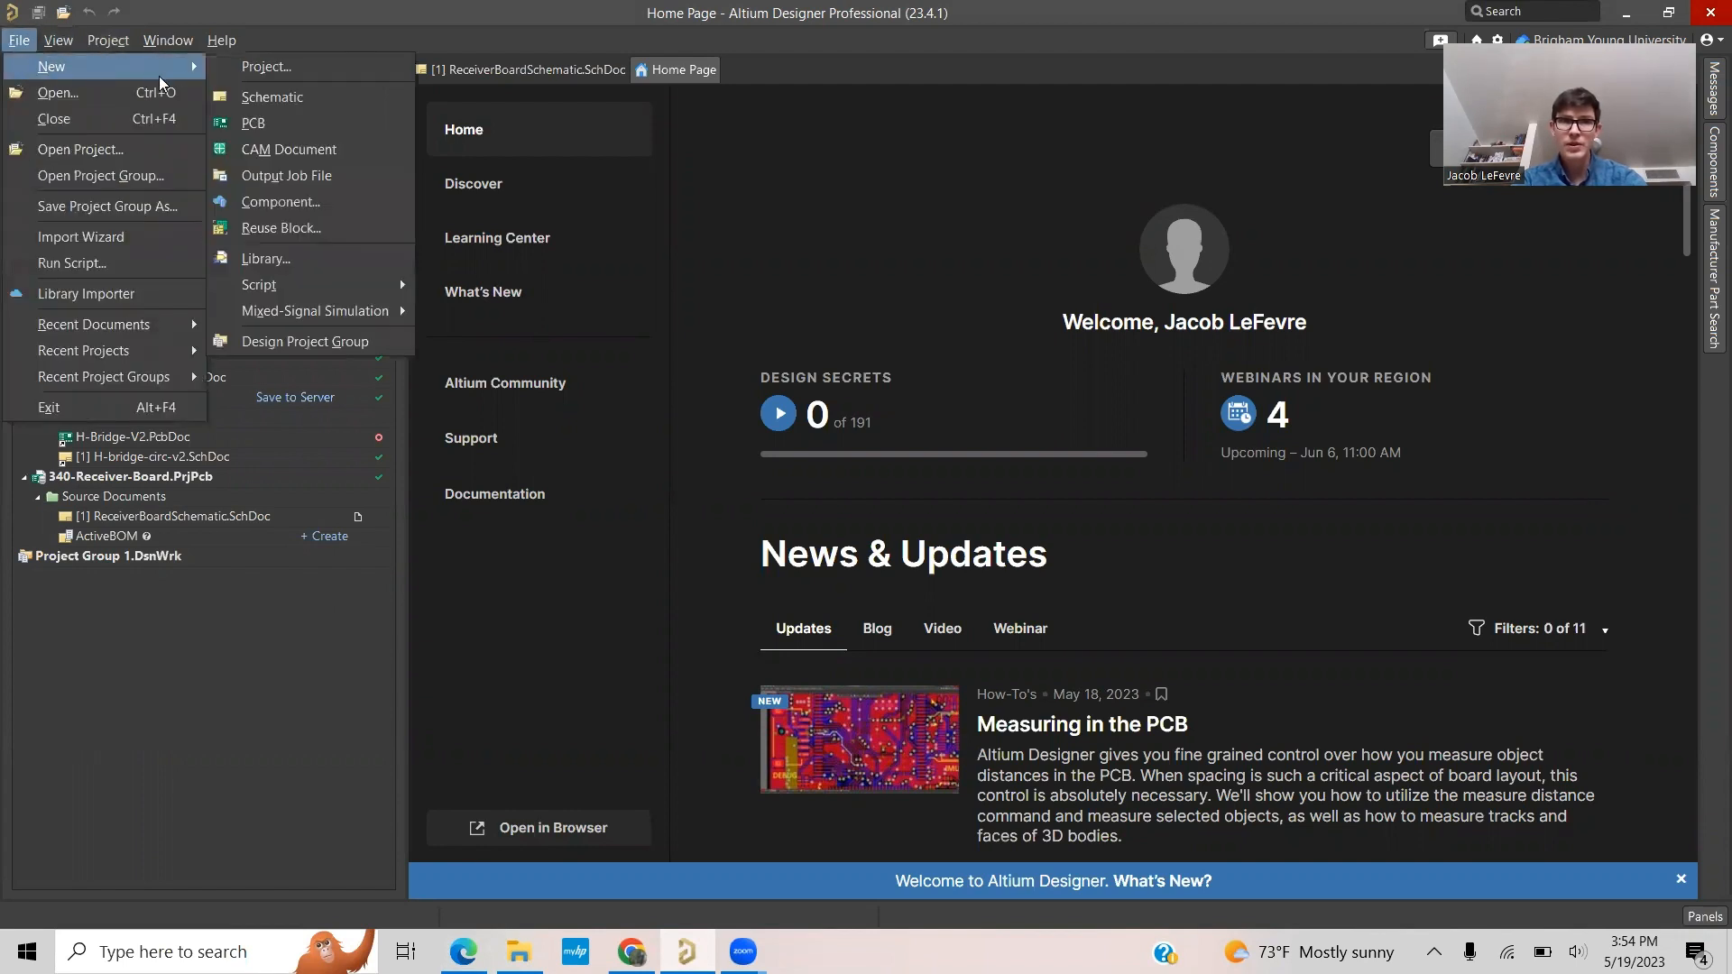
pyautogui.click(269, 204)
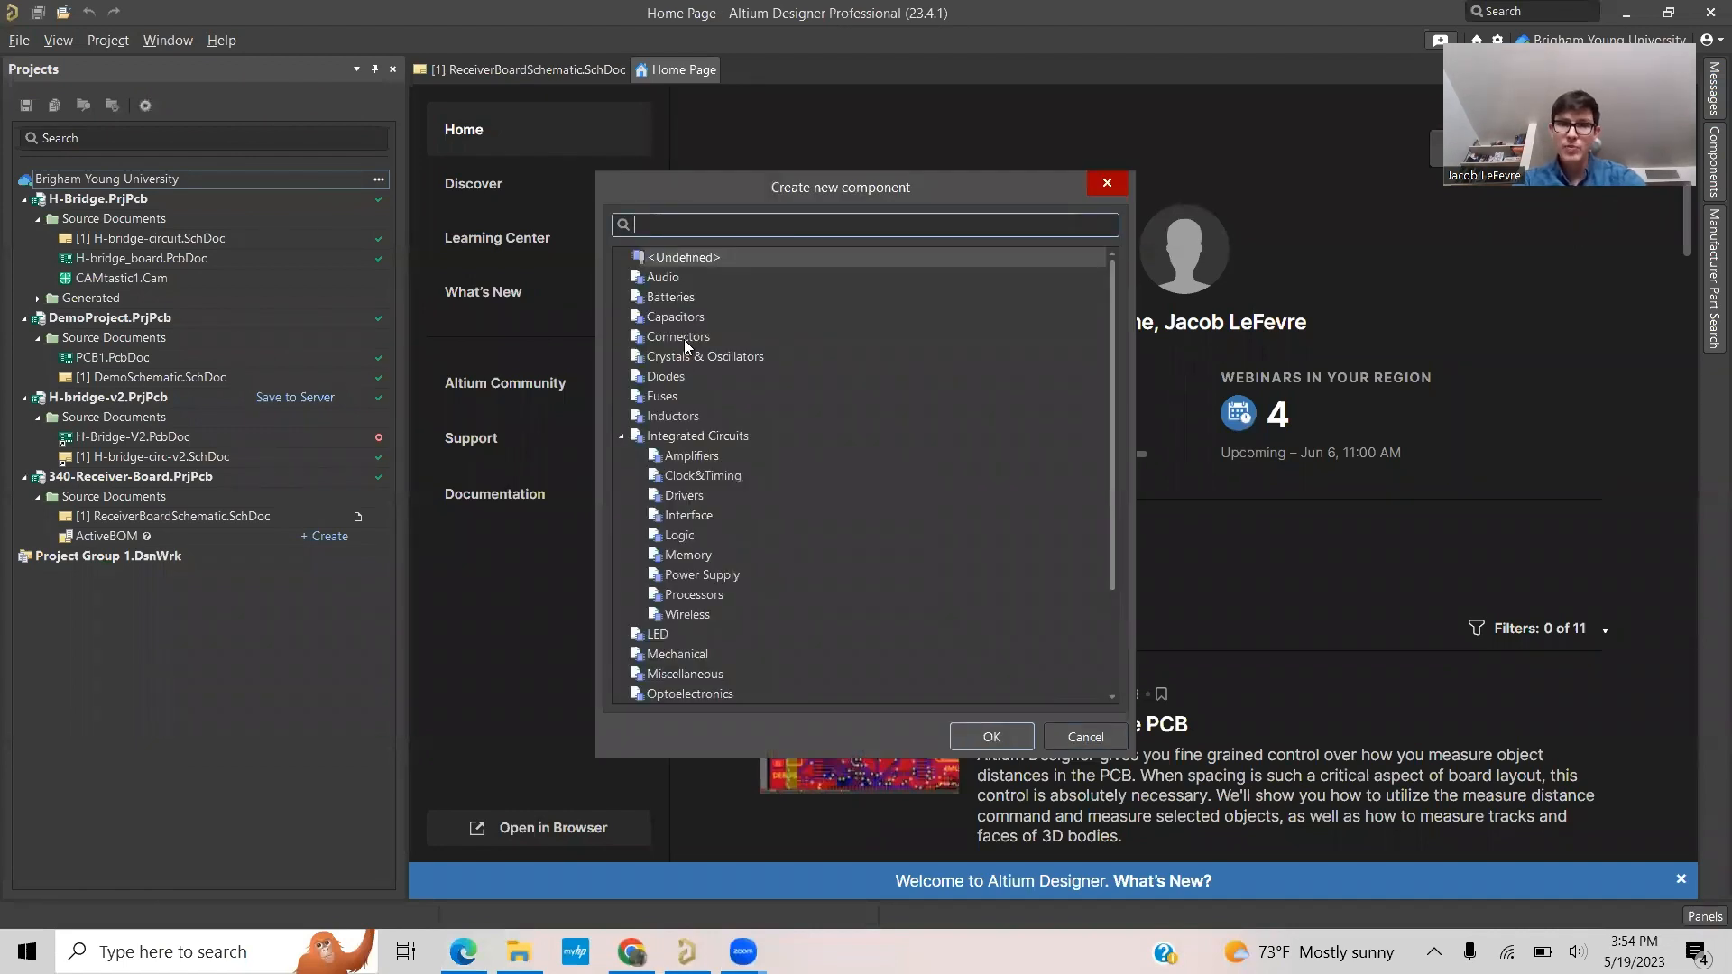
pyautogui.click(672, 378)
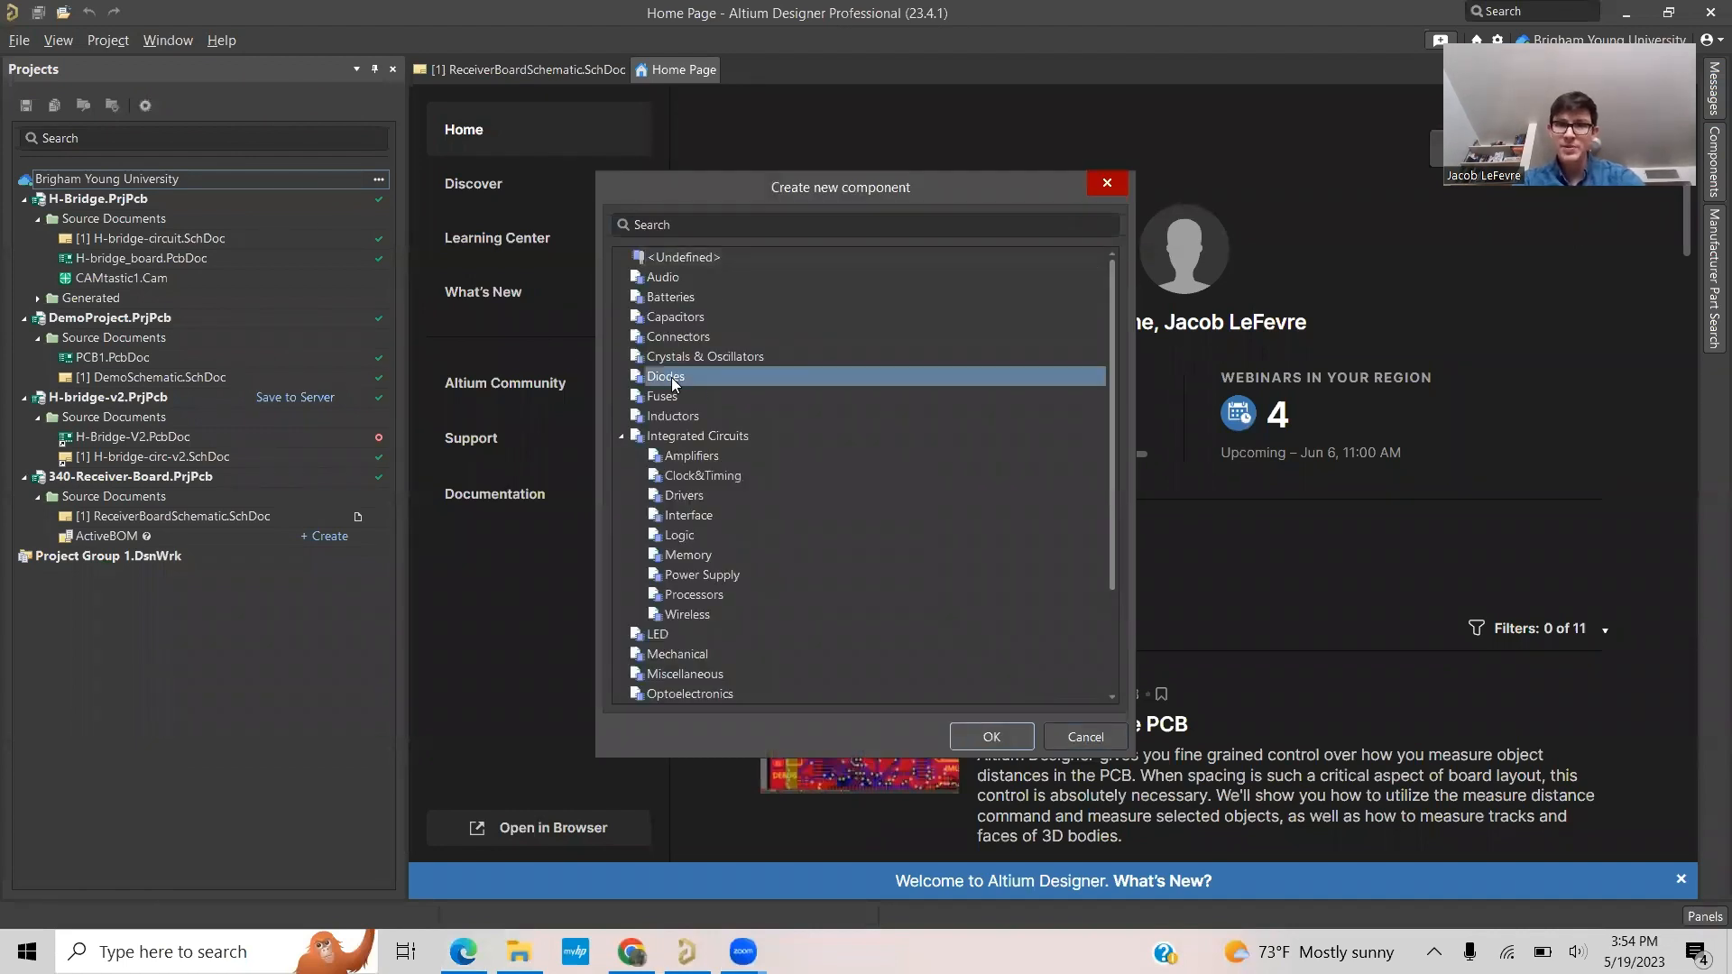
pyautogui.click(1012, 731)
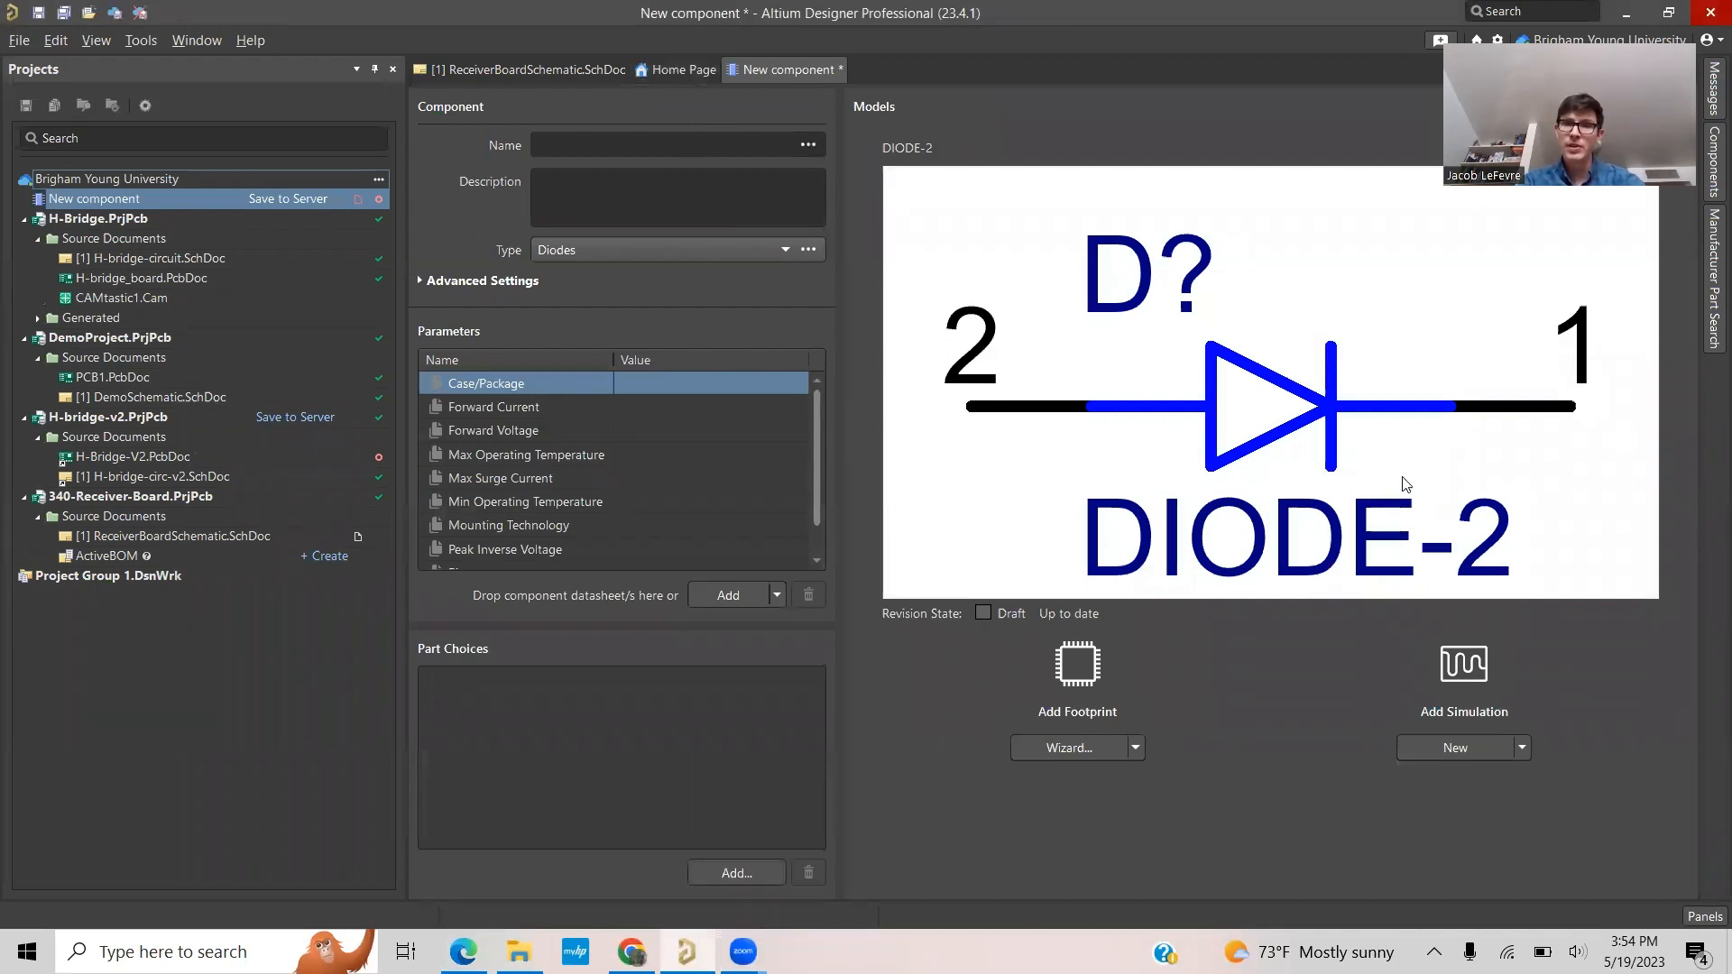
# Step: Name the component 1N914 using the Vishay General Semiconductor match, import its cloud data and datasheet, and save it
pyautogui.click(634, 139)
pyautogui.write('1')
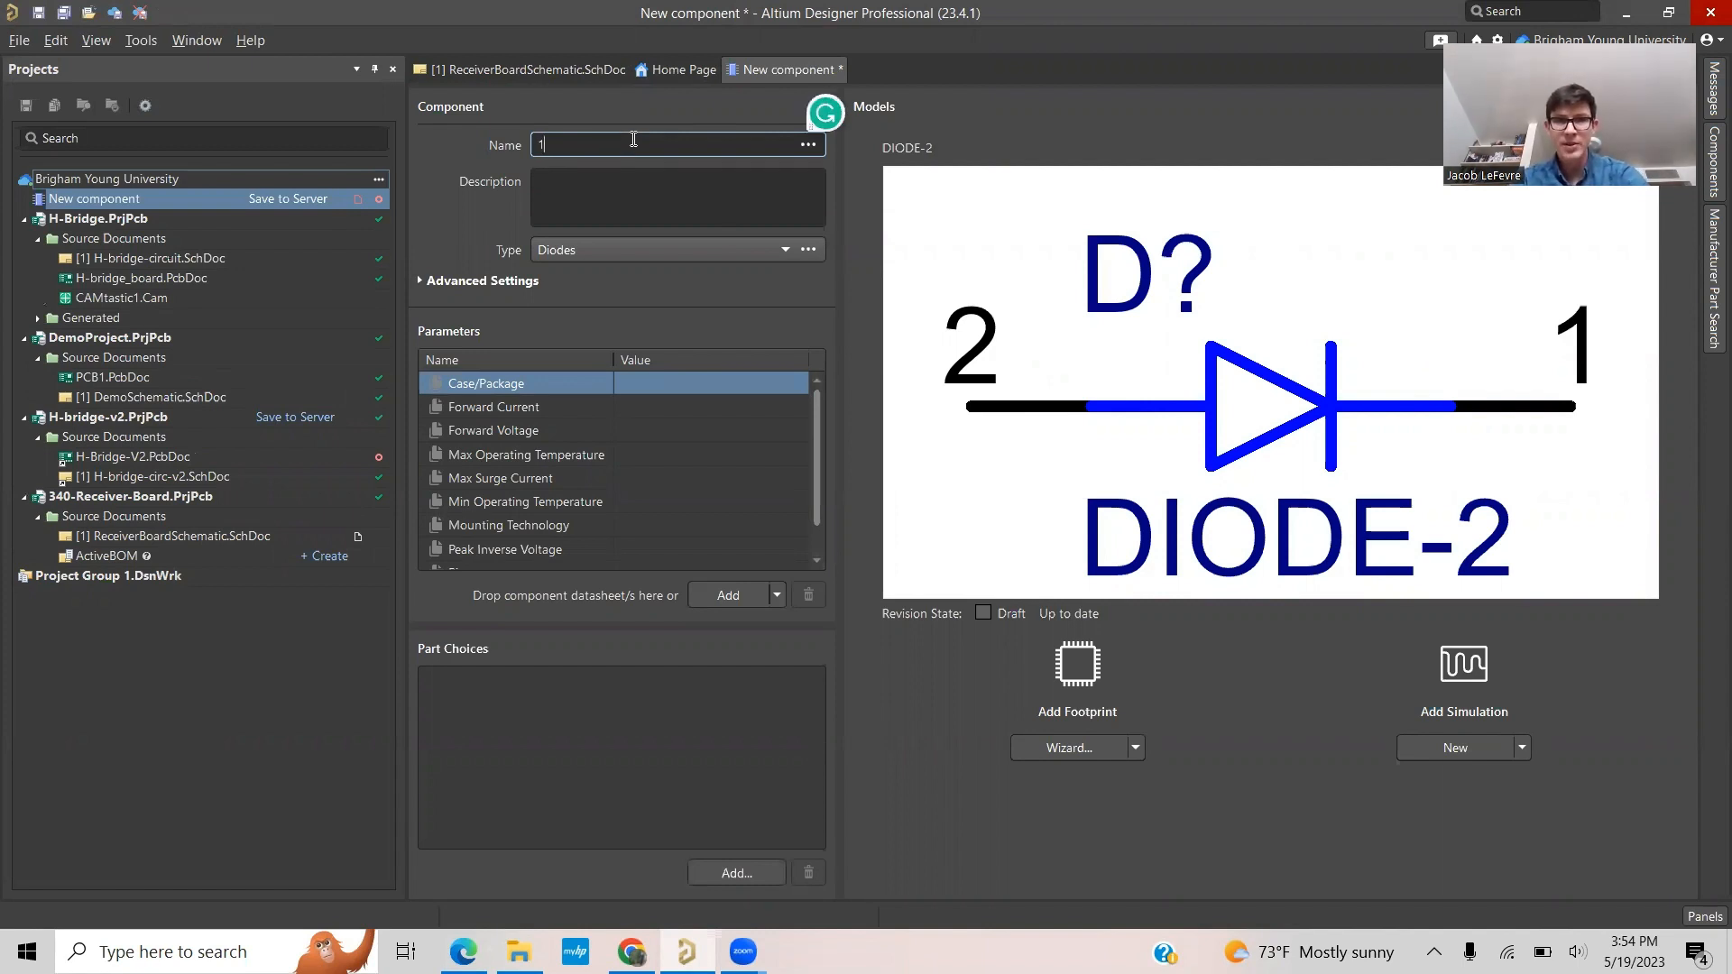
pyautogui.write('N914')
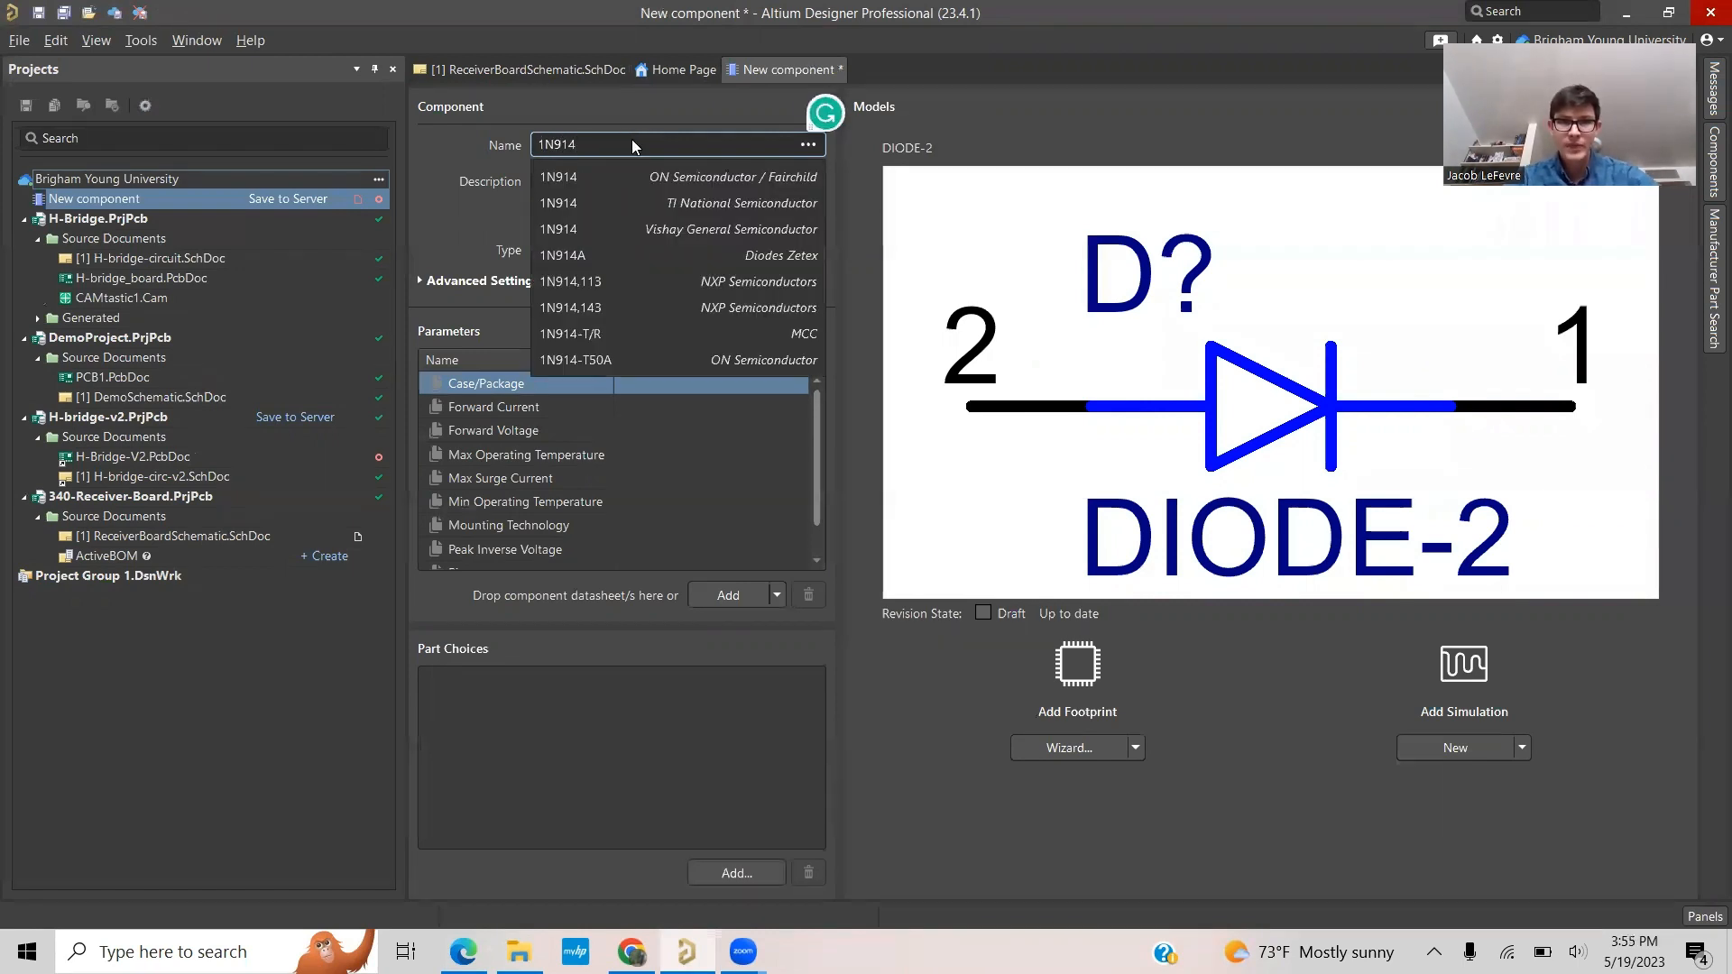
pyautogui.click(595, 229)
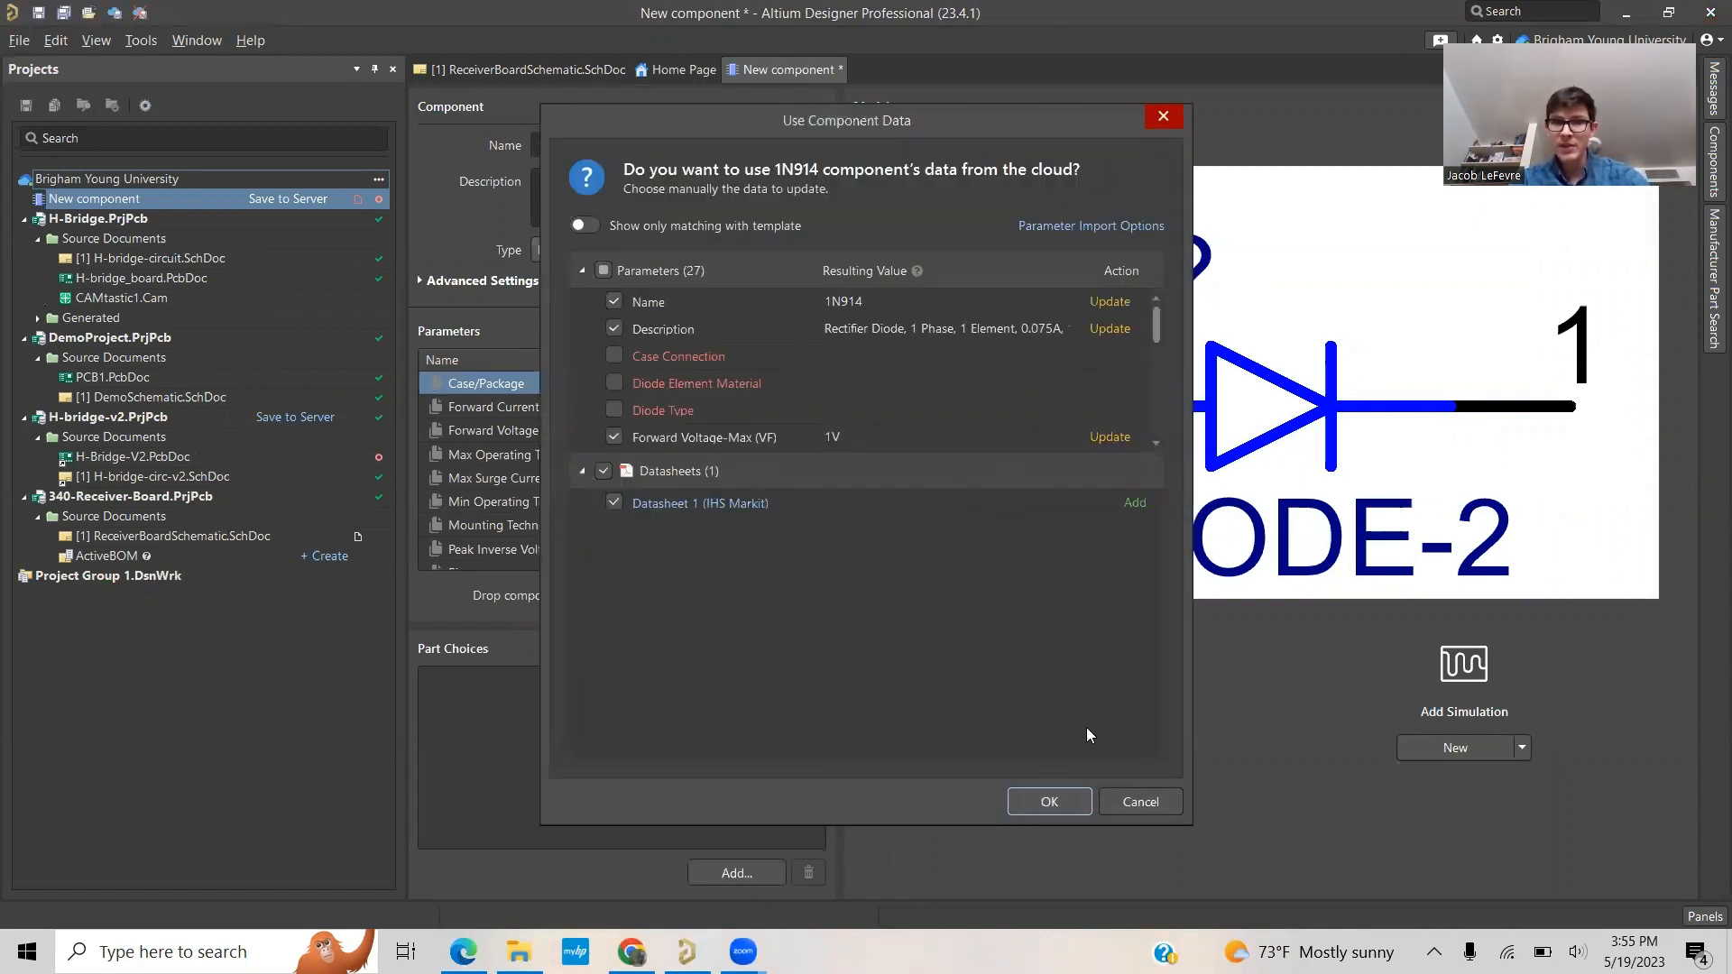
pyautogui.click(1049, 802)
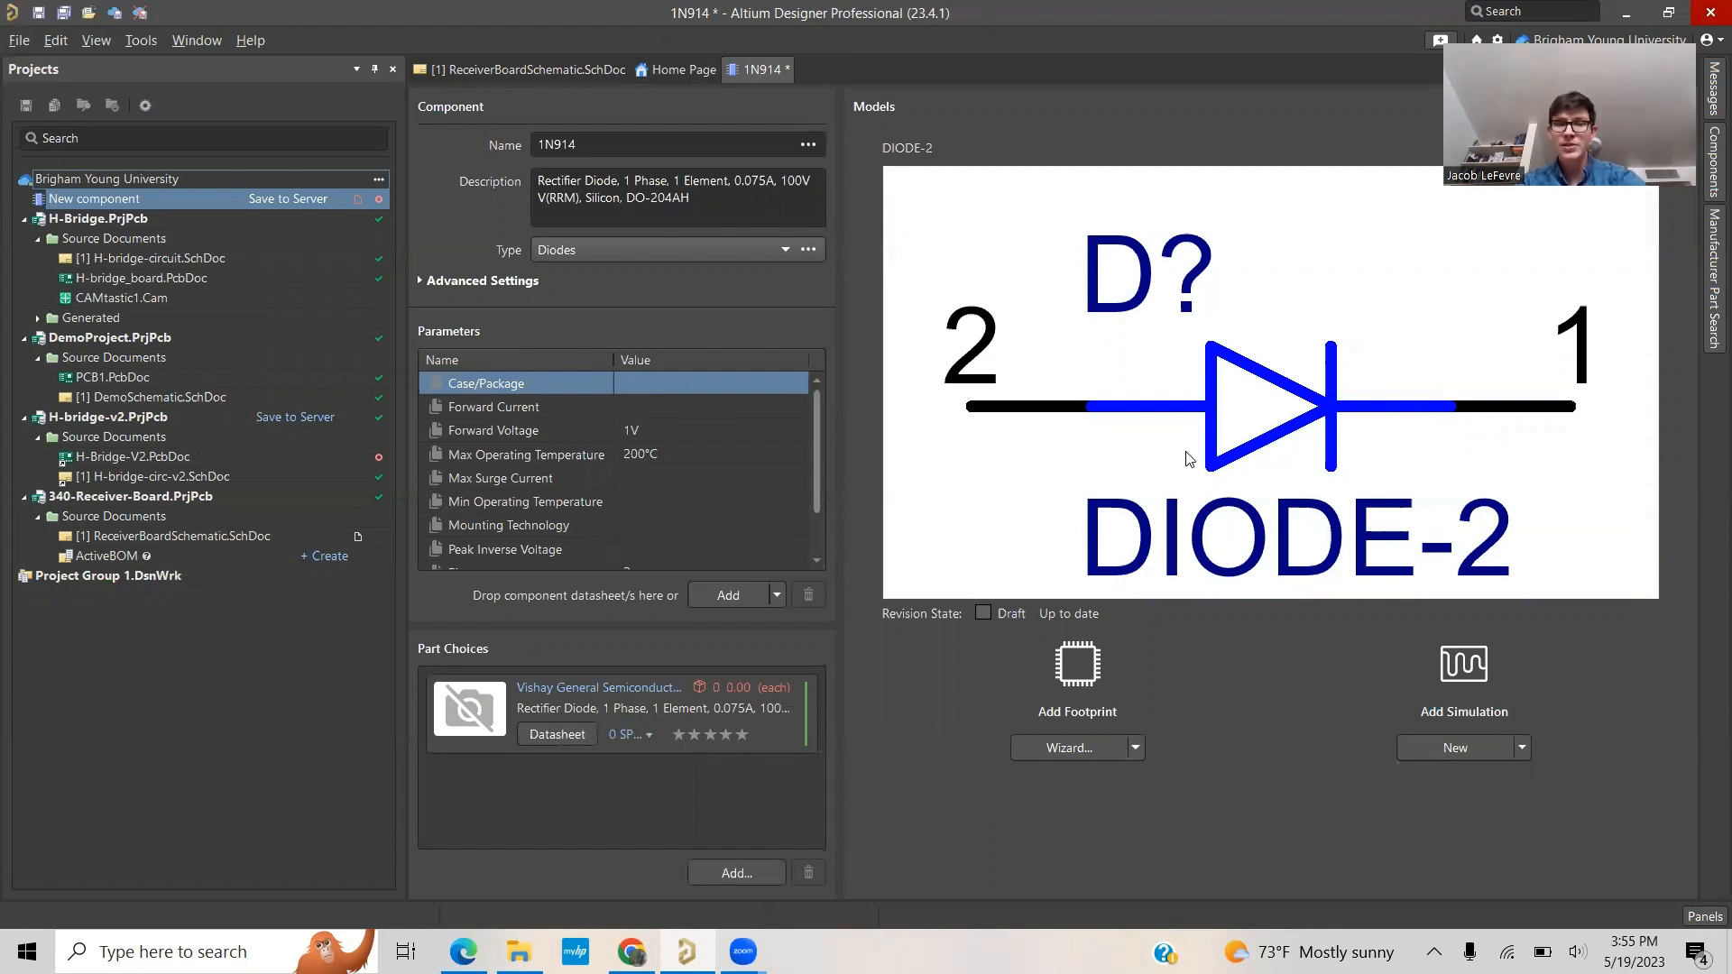
pyautogui.hotkey('ctrl', 's')
# Step: Add a new footprint to the 1N914 component and start the Footprint Wizard for it
pyautogui.click(1136, 748)
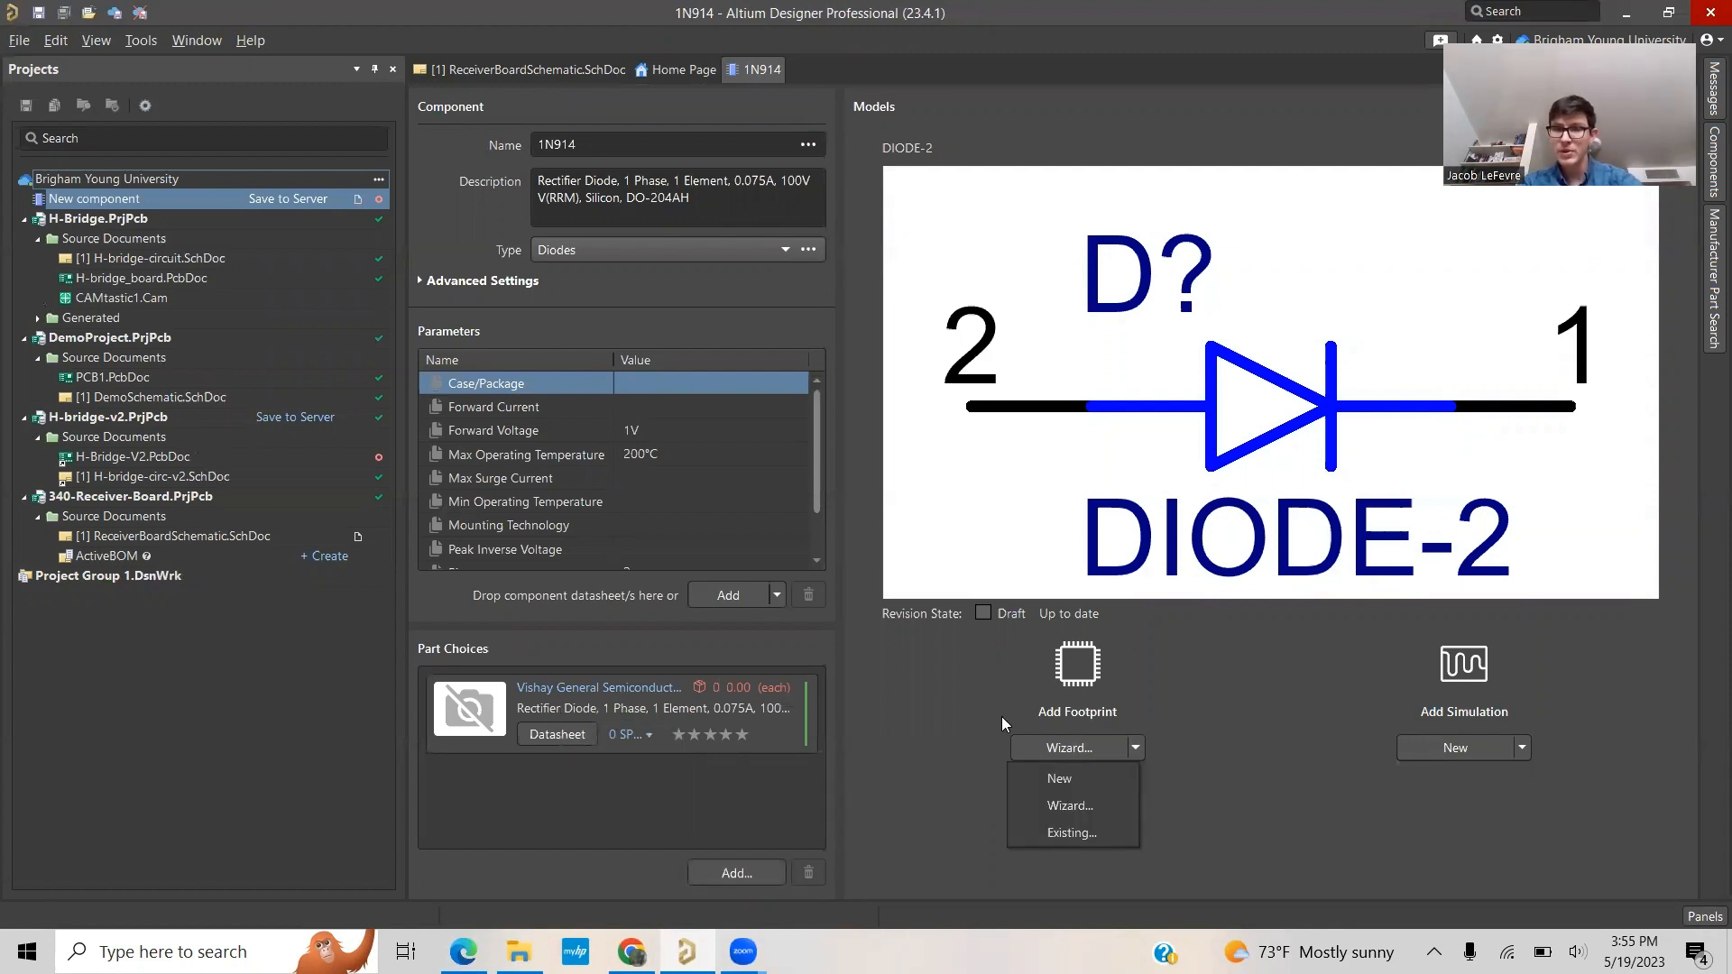
pyautogui.click(1093, 779)
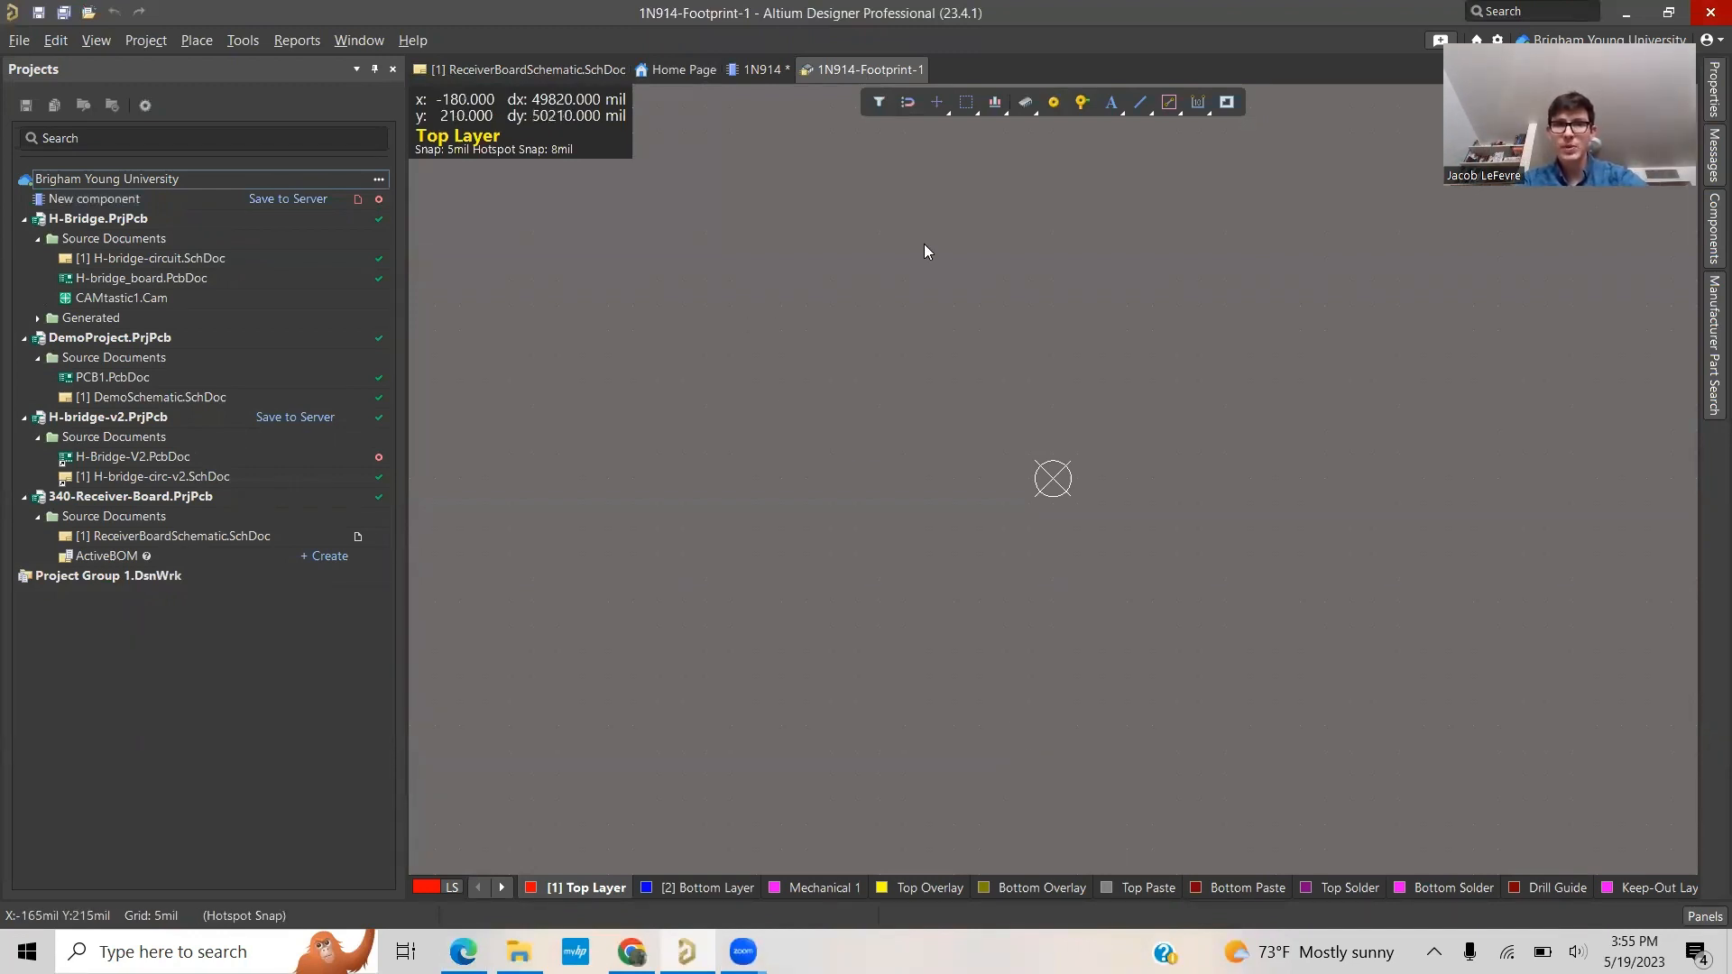
pyautogui.click(244, 41)
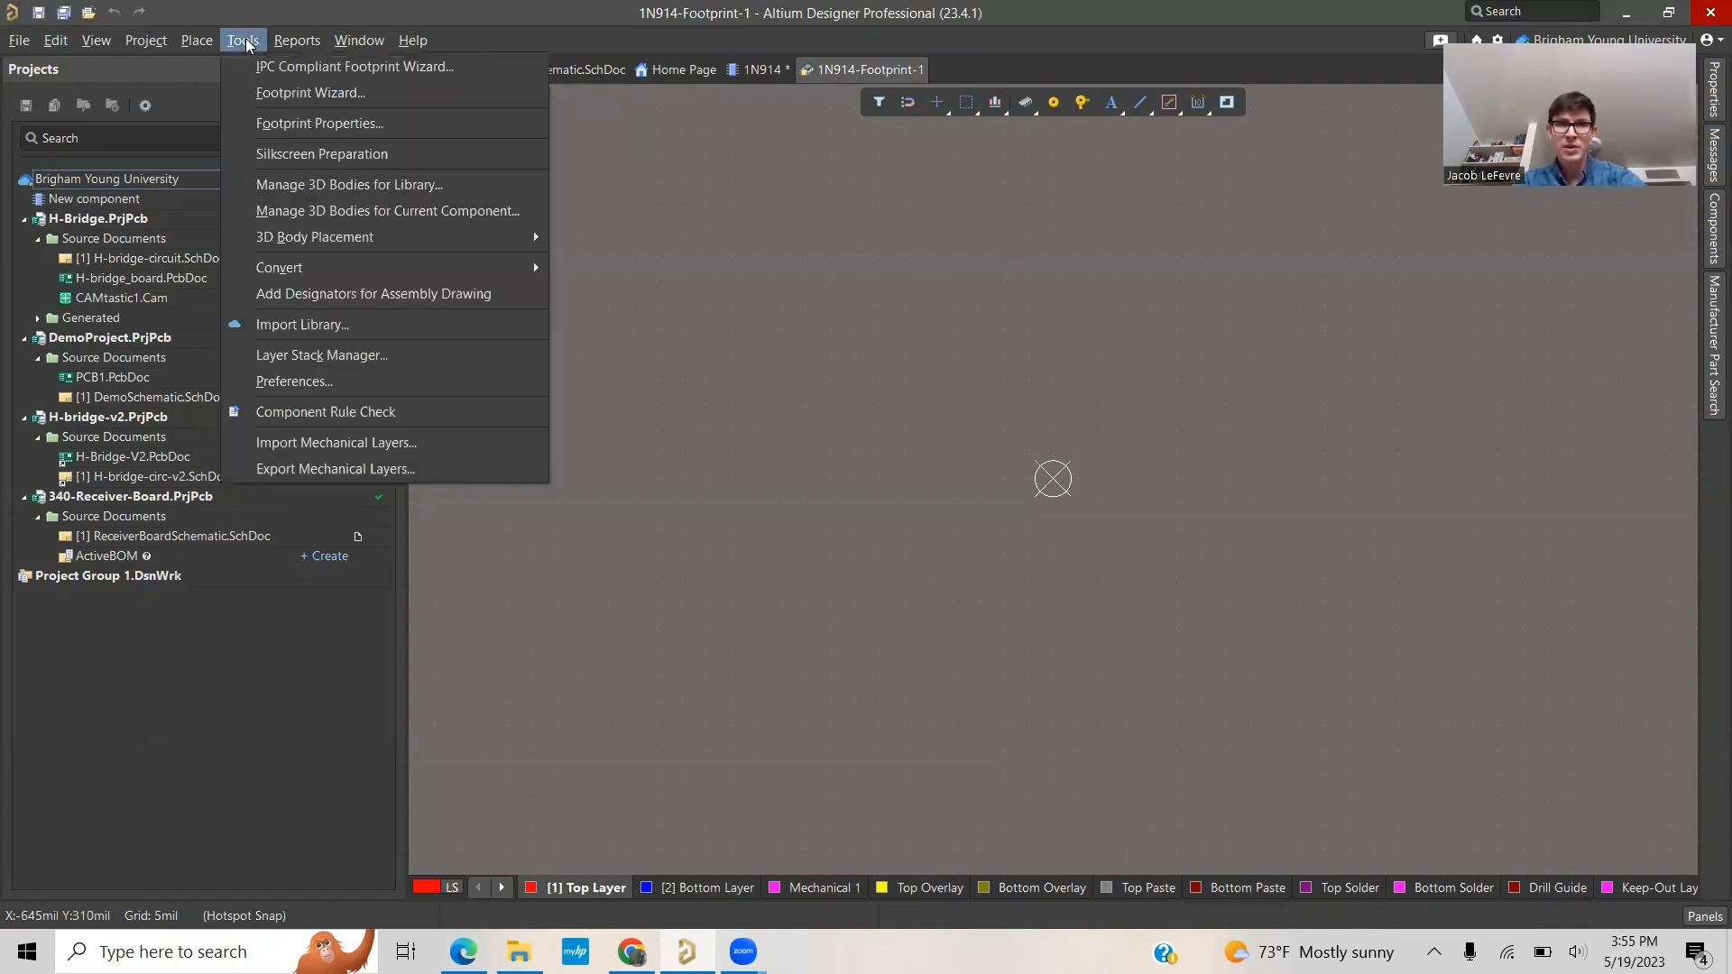
pyautogui.click(247, 94)
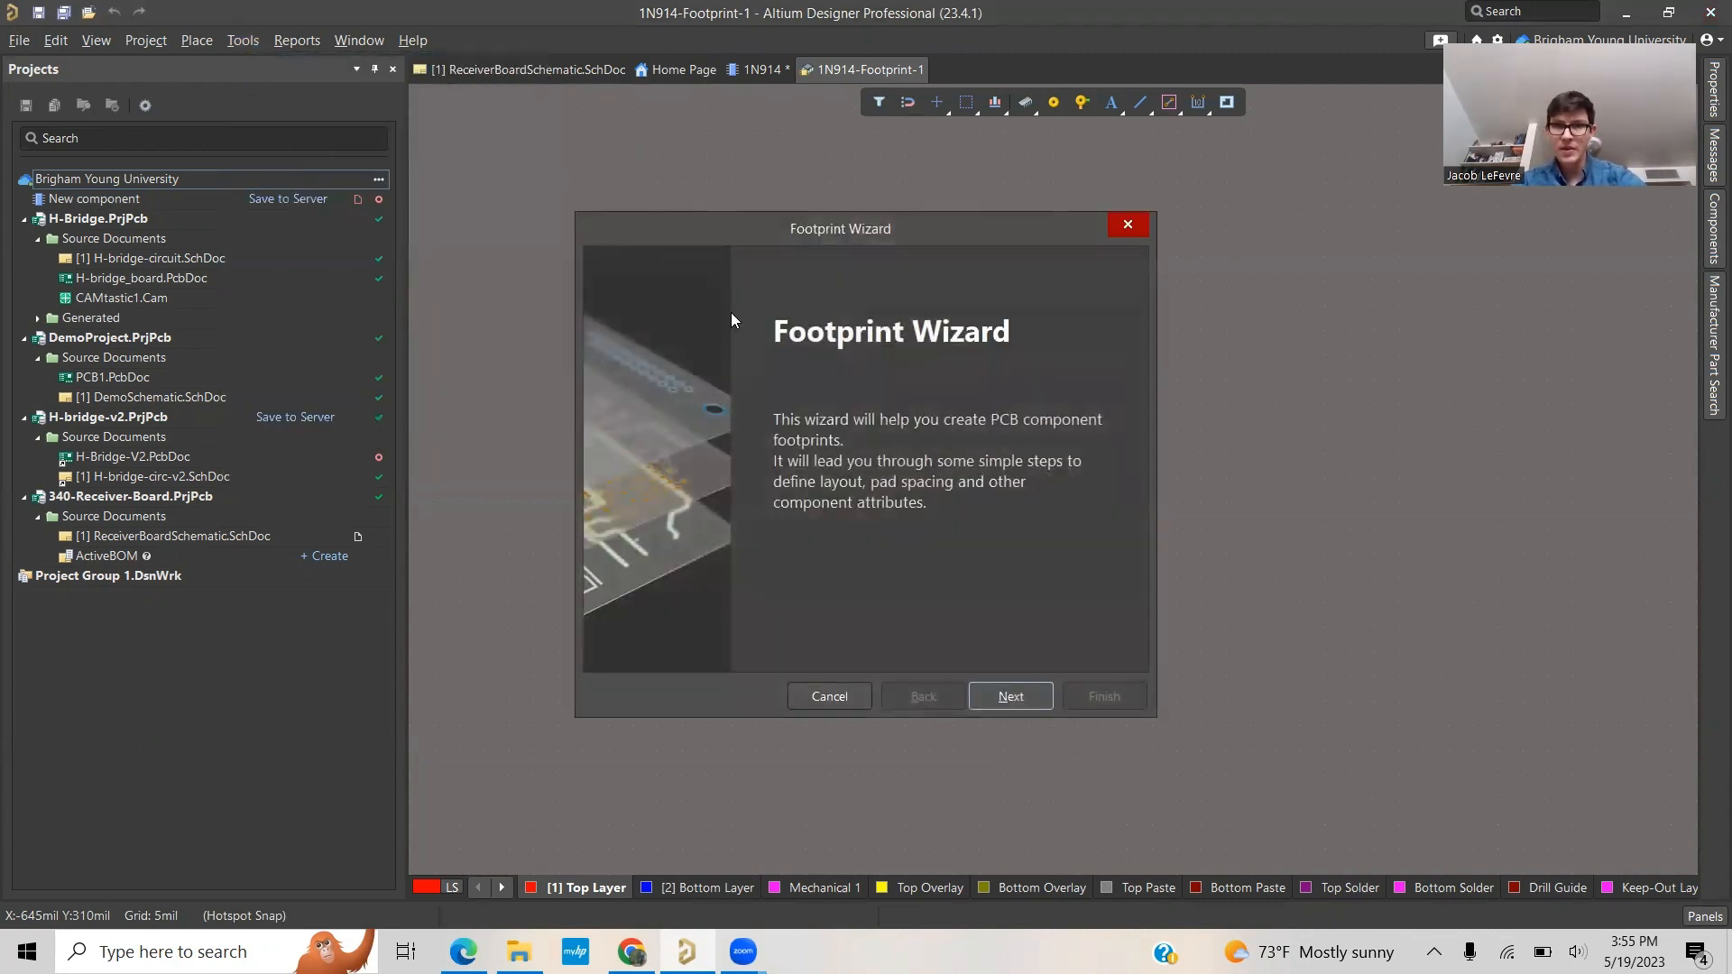
pyautogui.click(1008, 696)
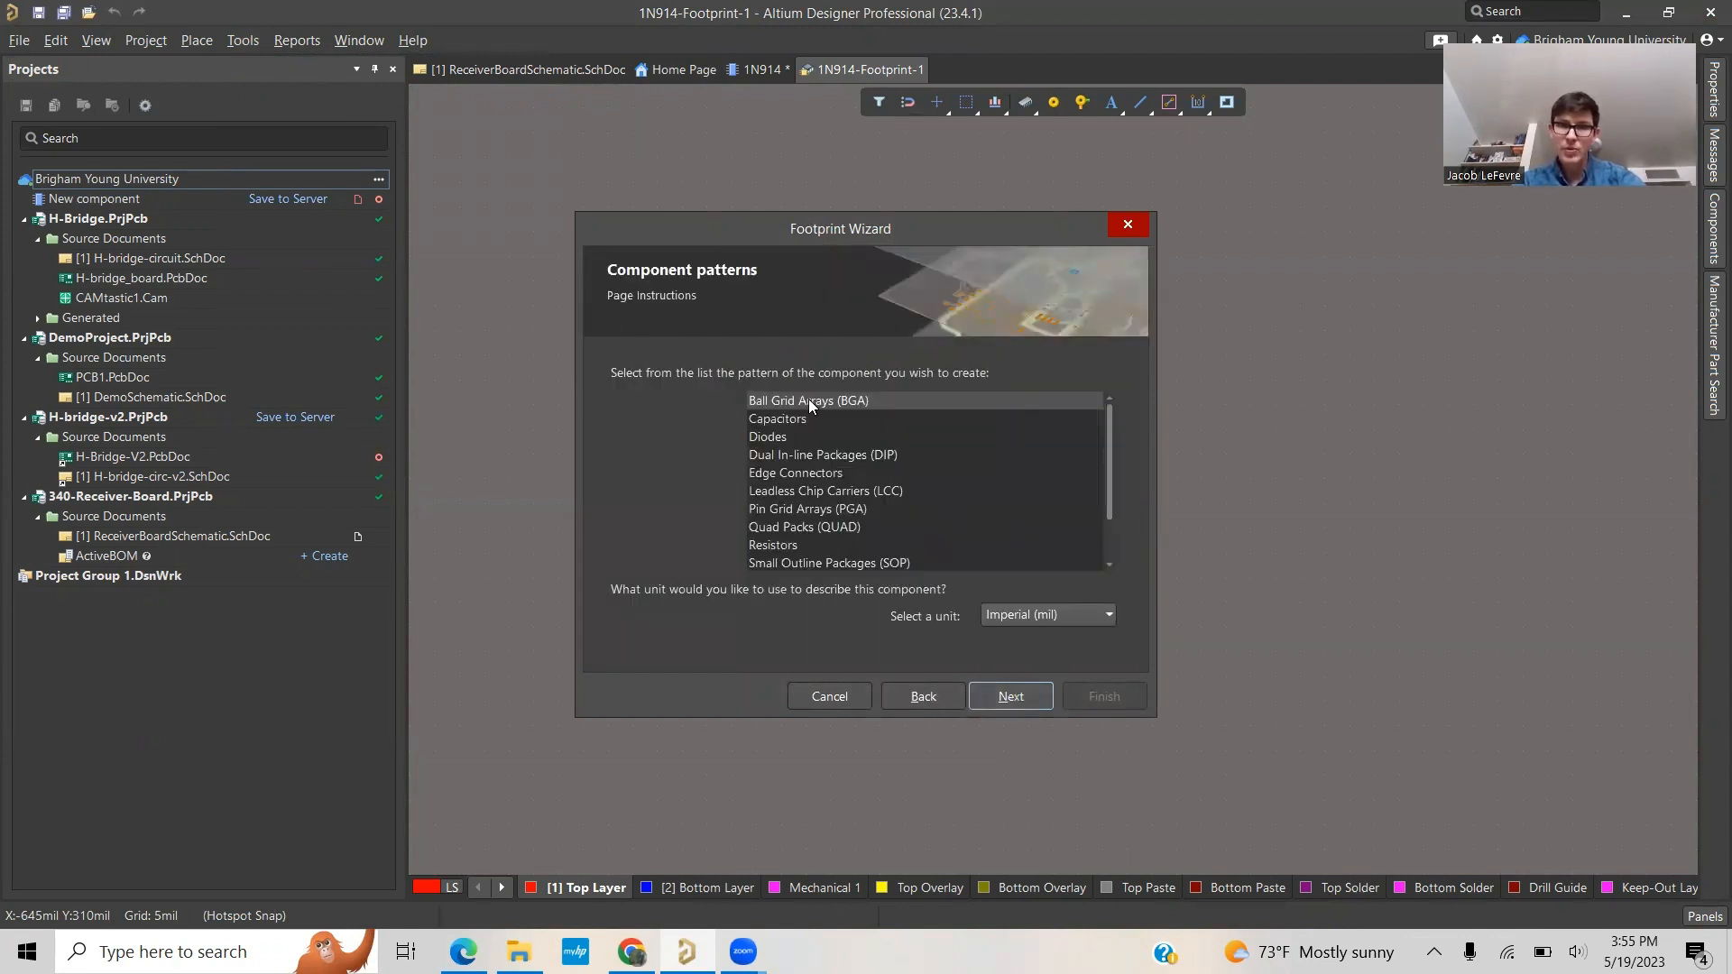
# Step: Choose the Diodes pattern with Metric (mm) units and Through Hole board technology for the footprint
pyautogui.click(770, 438)
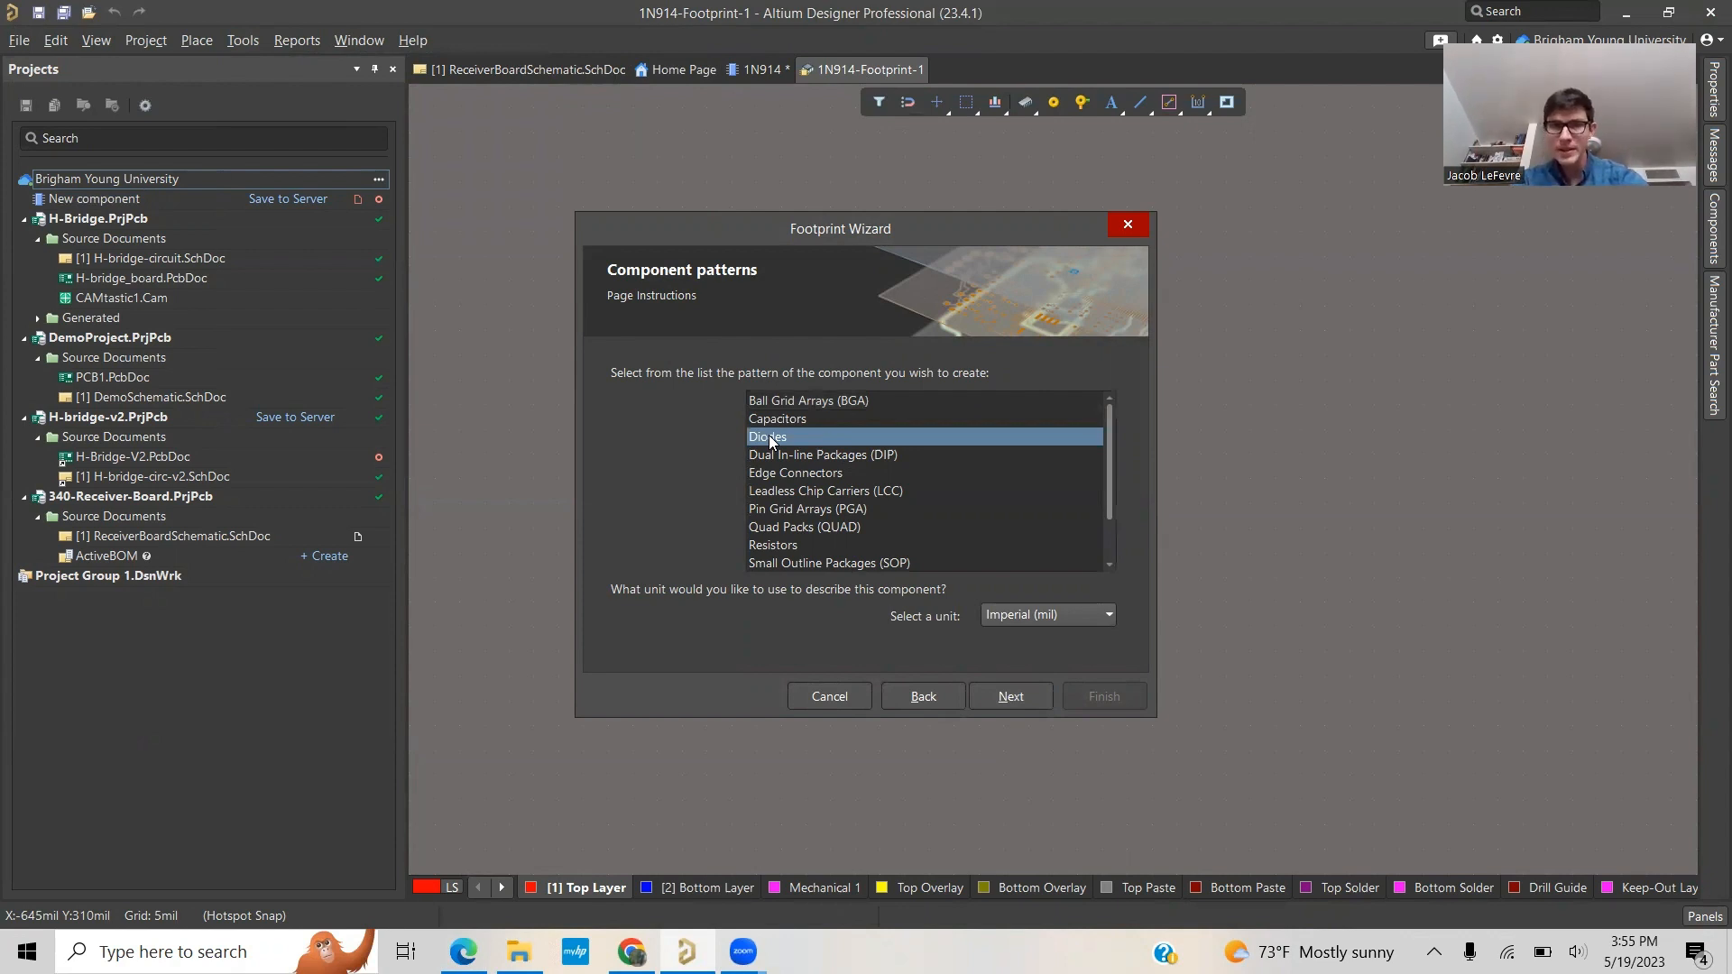
pyautogui.scroll(-1, 783, 502)
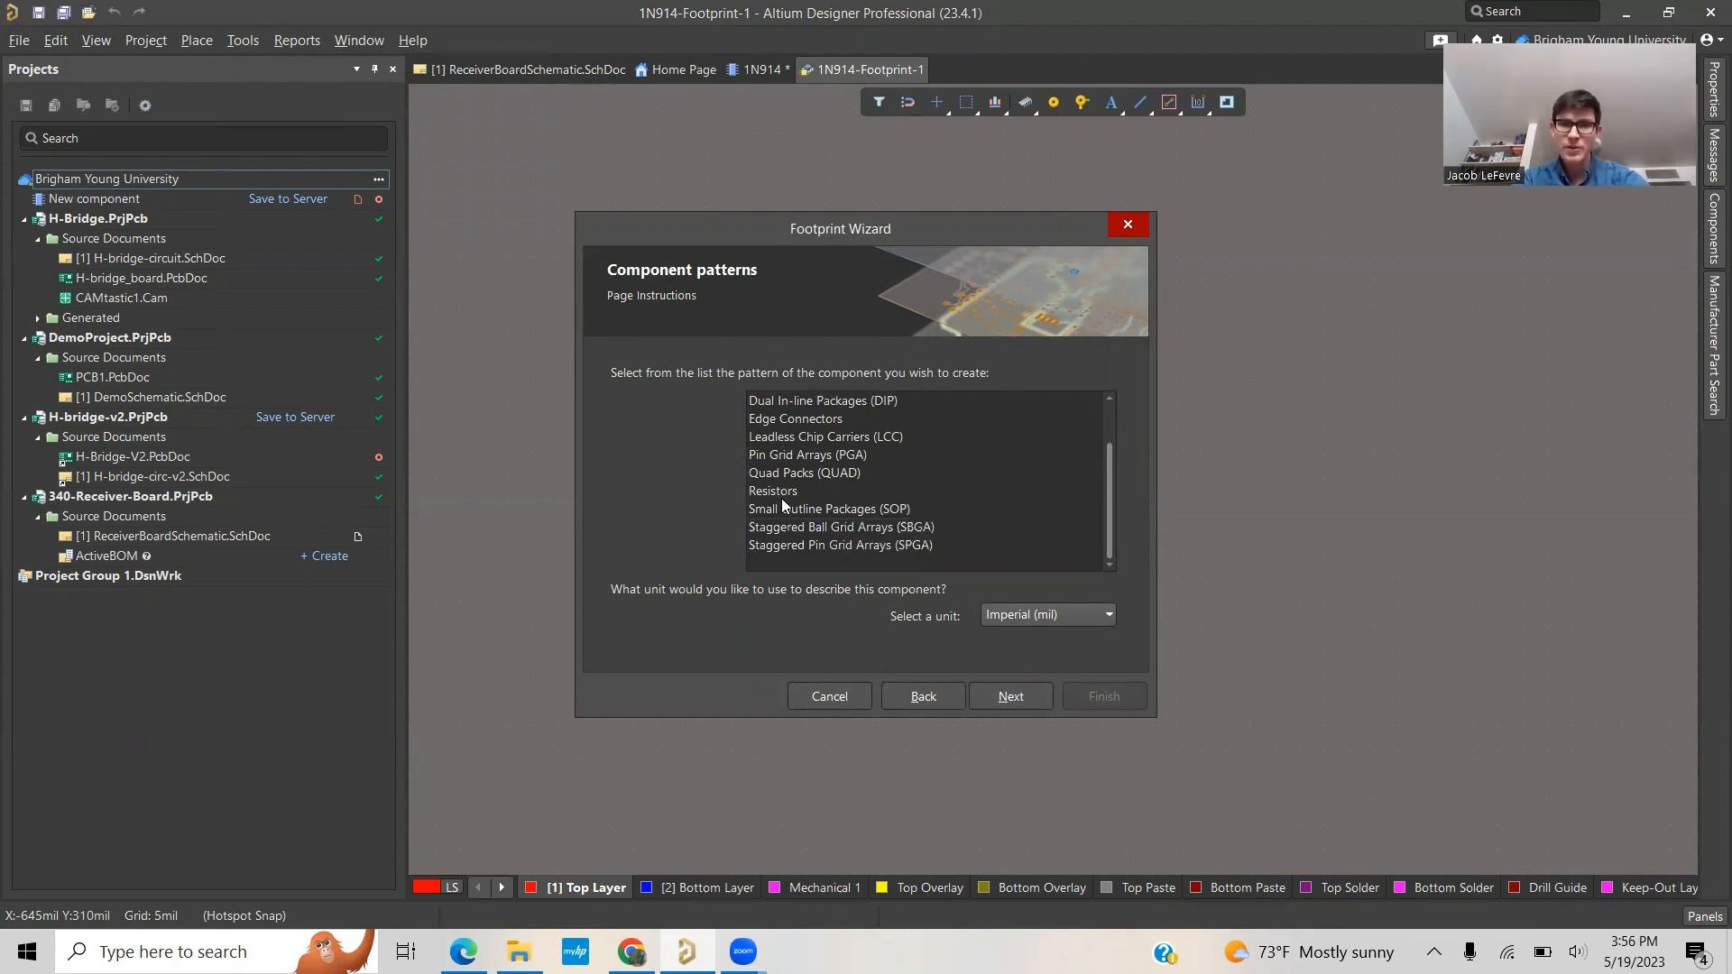
pyautogui.scroll(1, 783, 505)
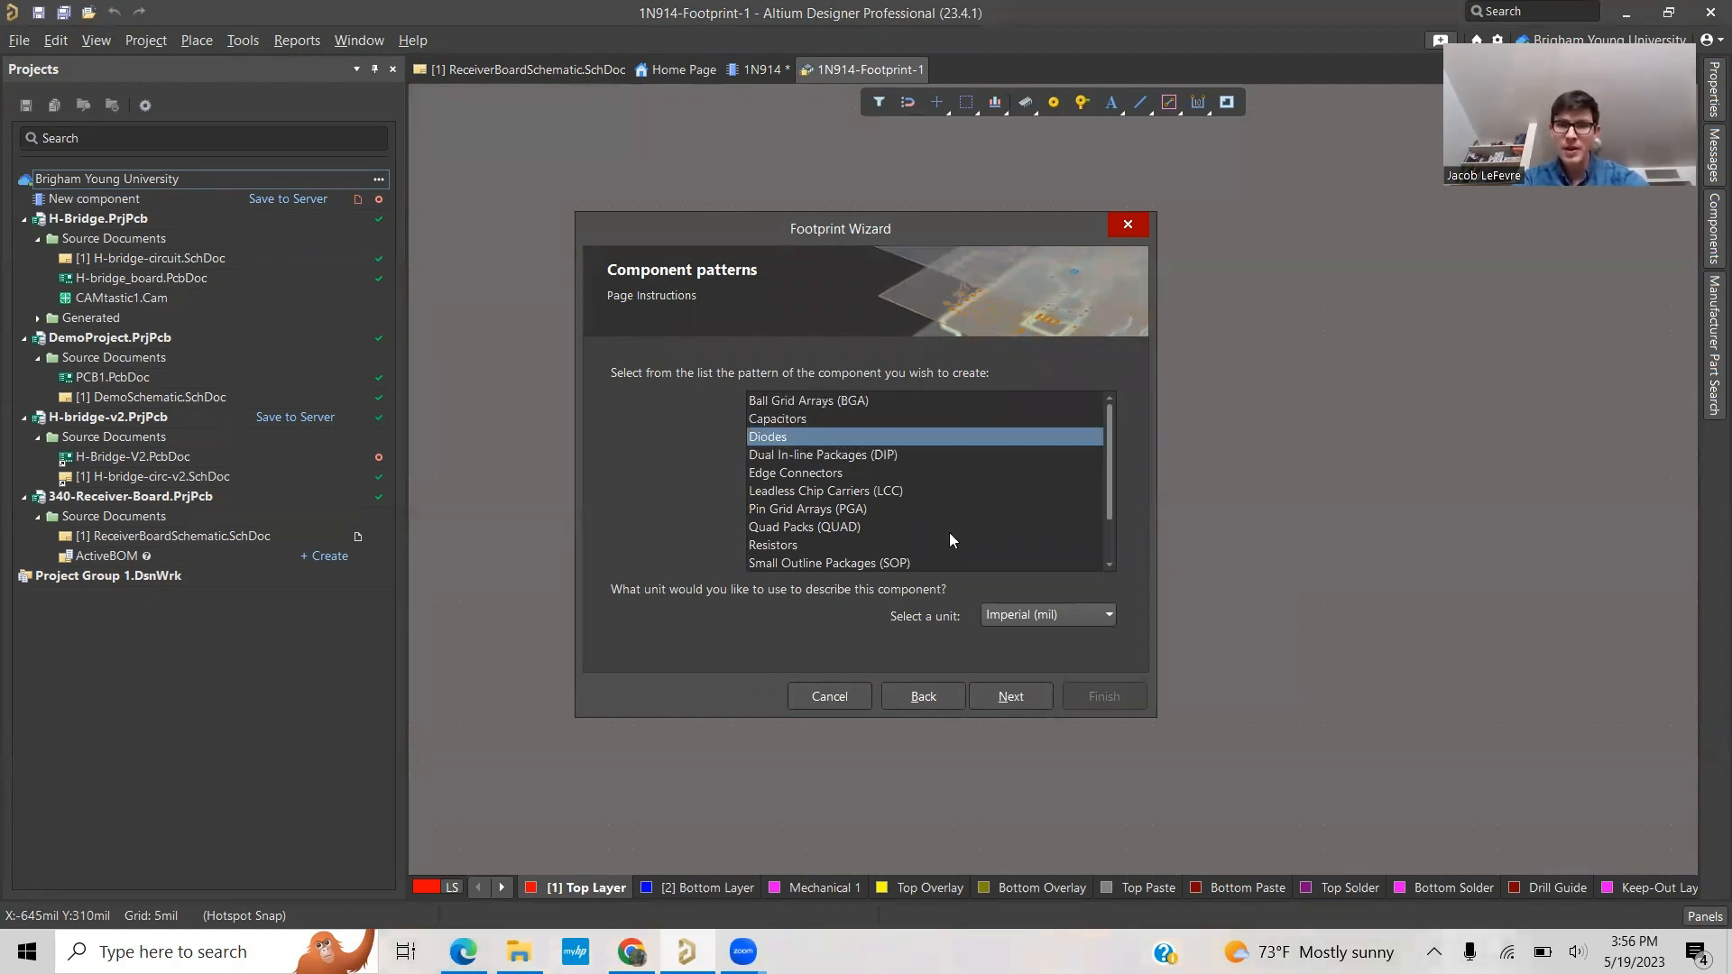
pyautogui.click(1061, 615)
pyautogui.click(1047, 635)
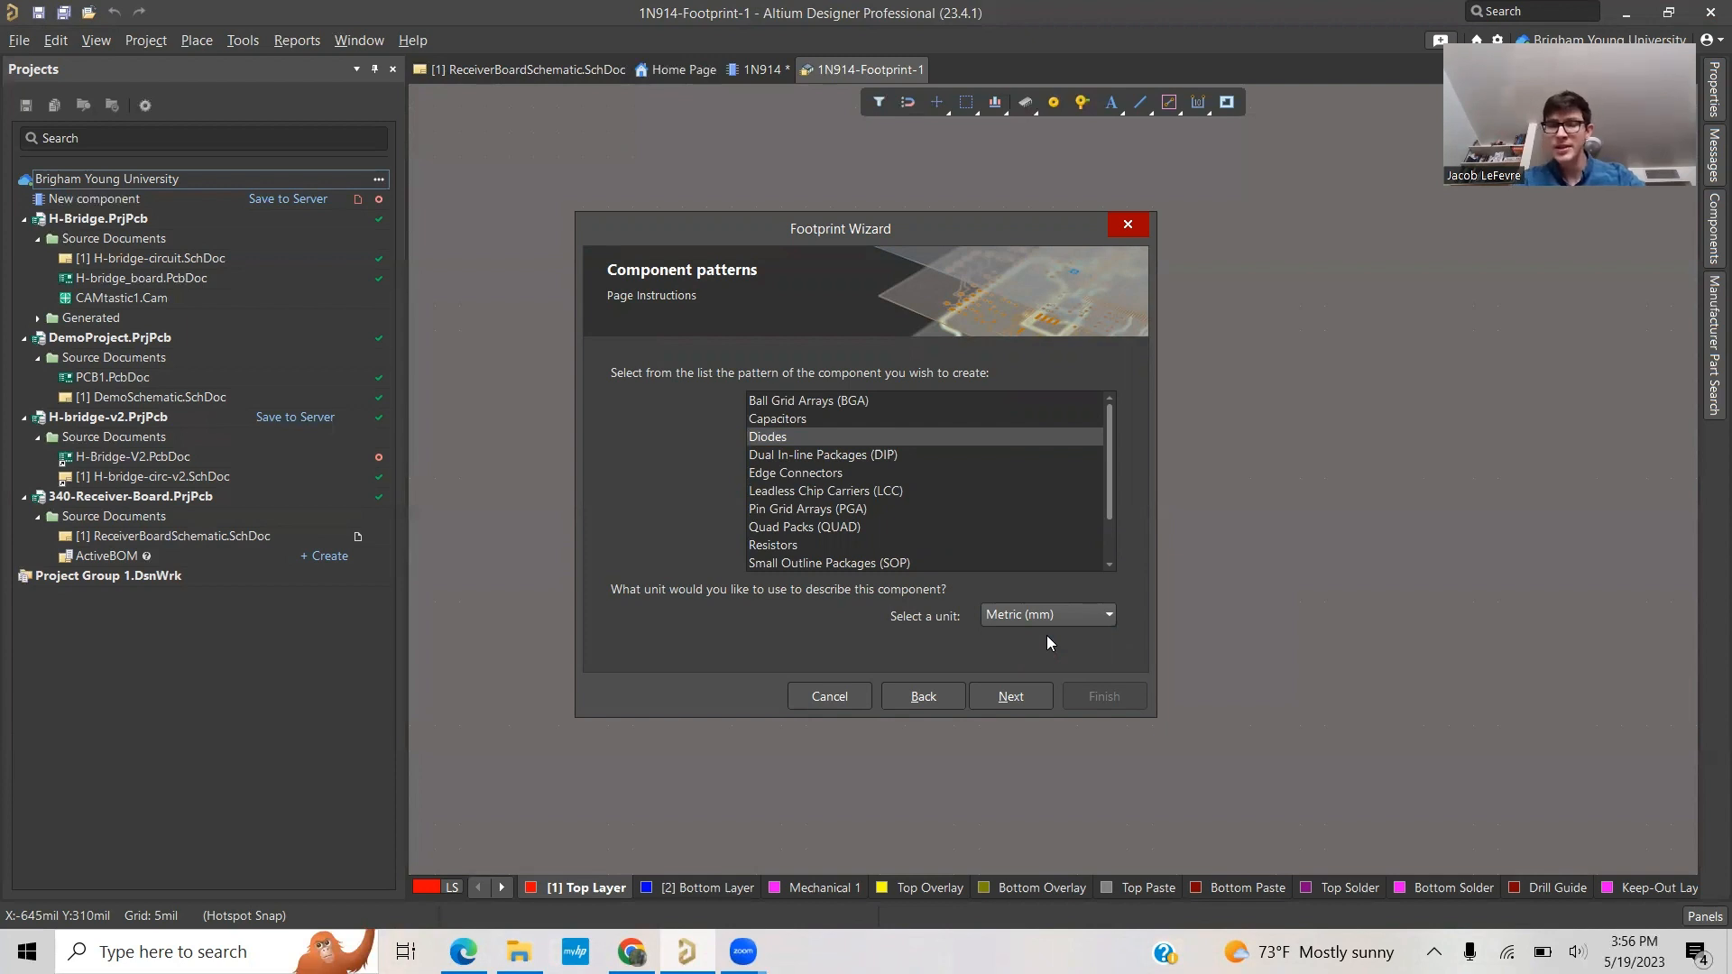
pyautogui.click(1010, 696)
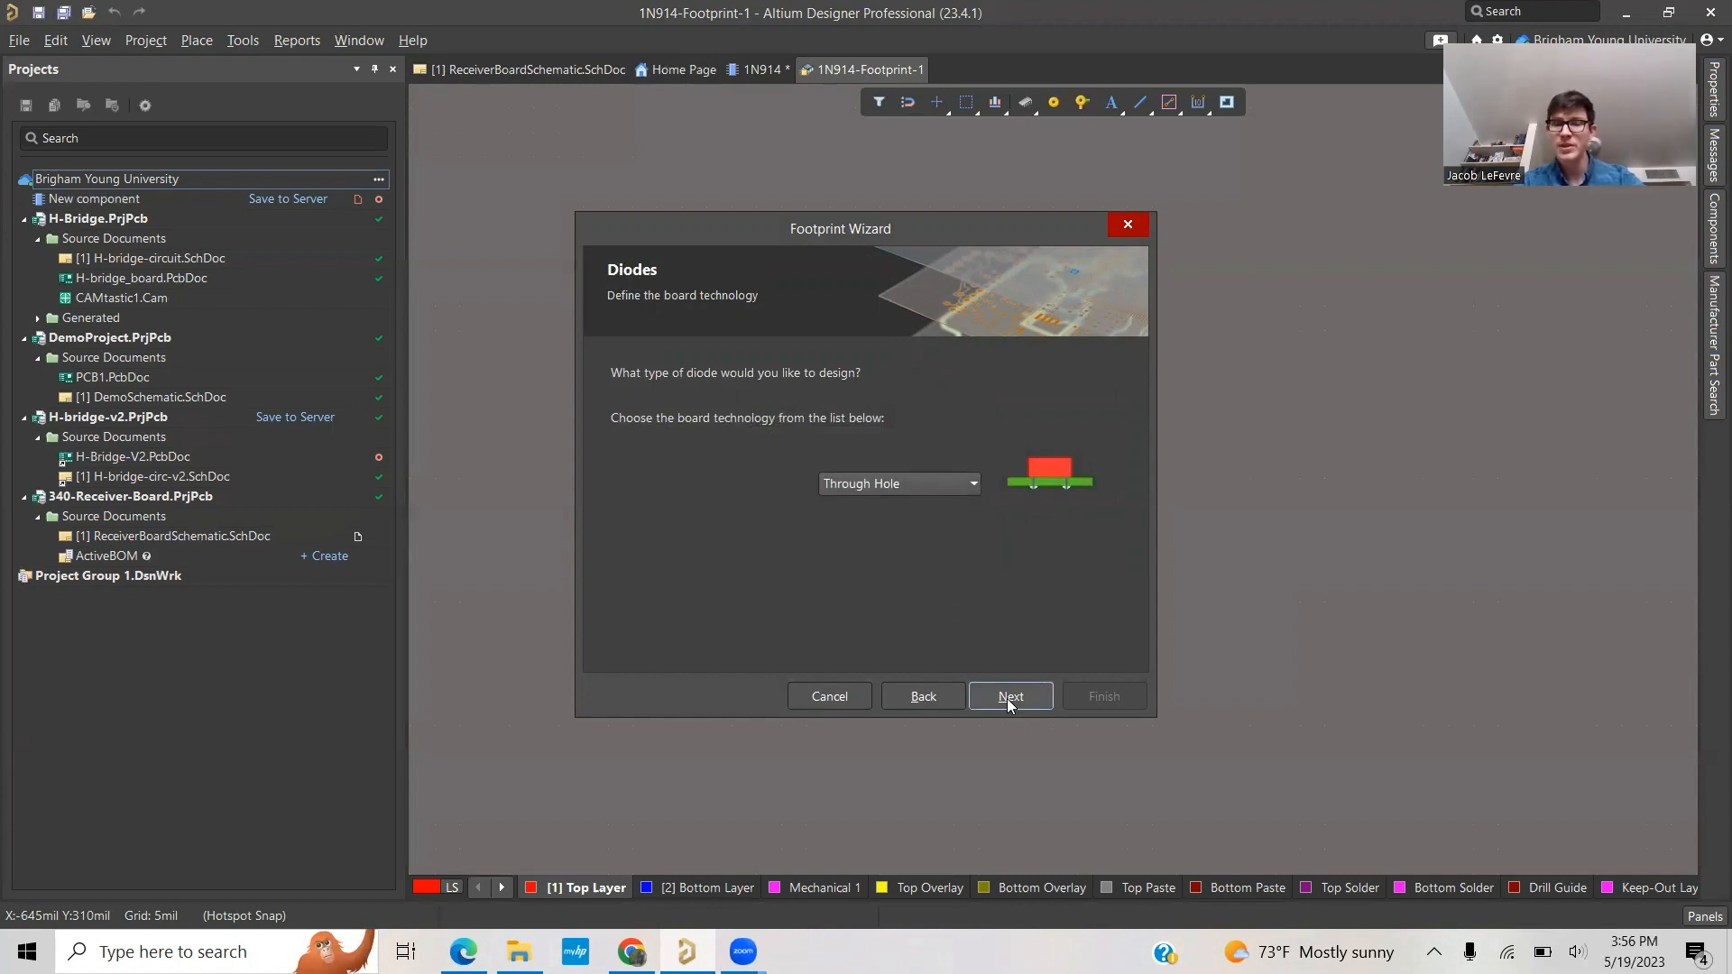
pyautogui.click(1006, 698)
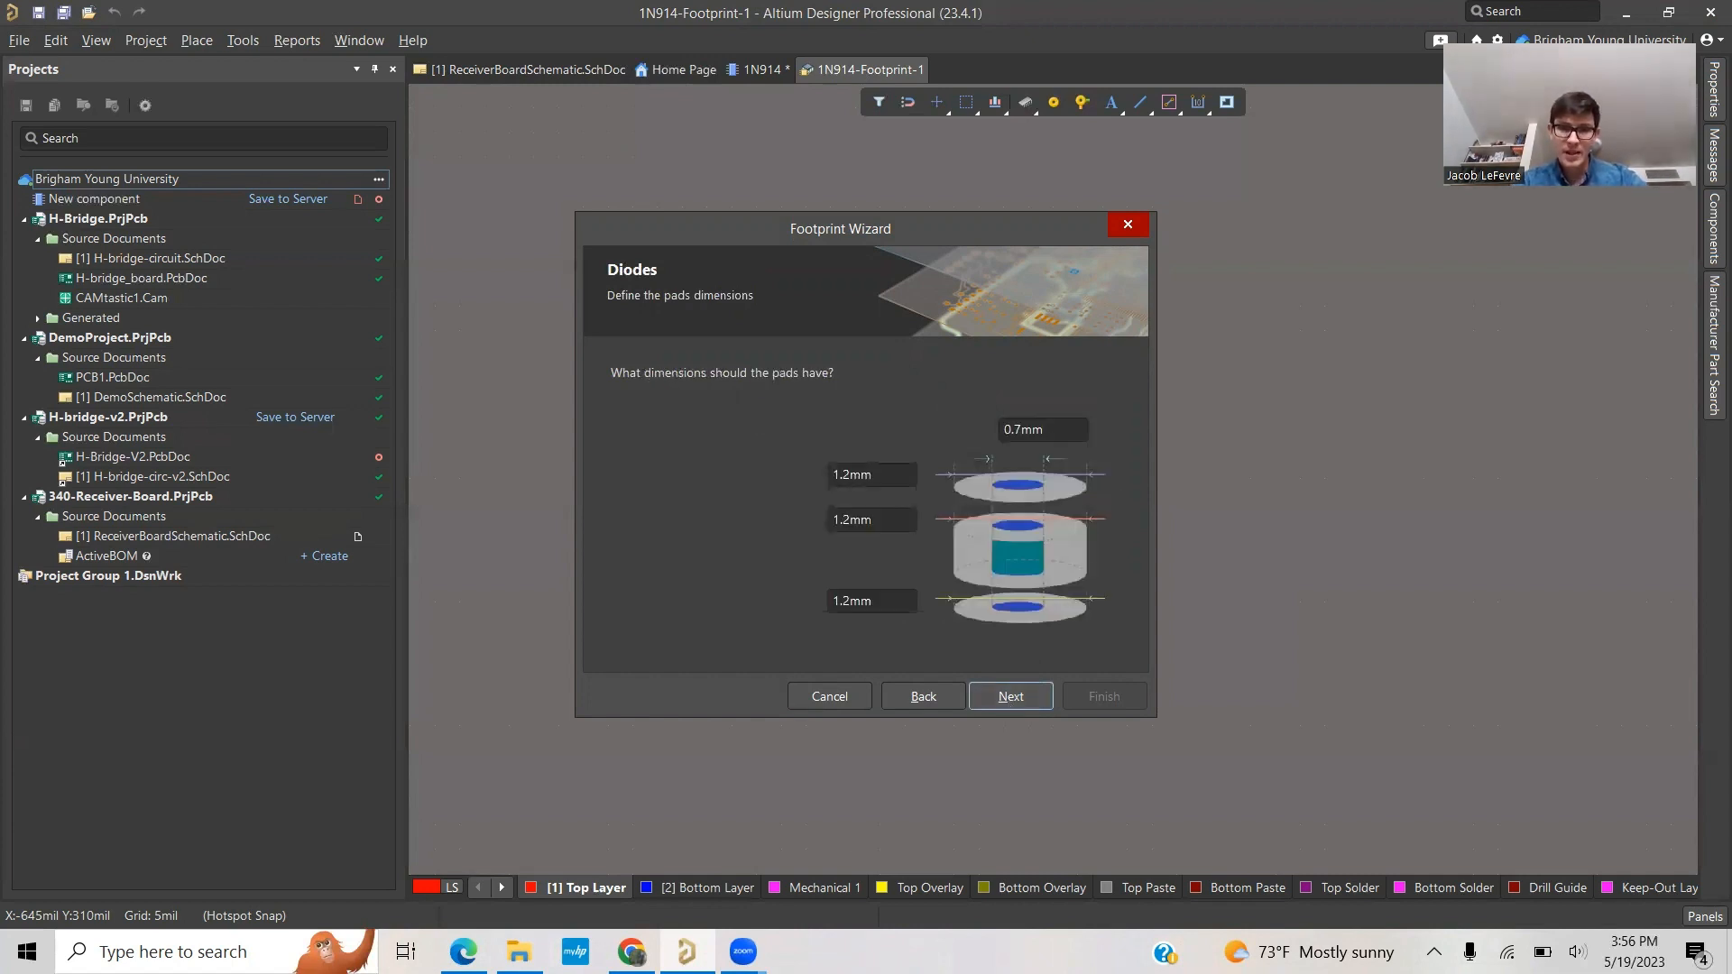
# Step: Check the lead diameter in the datasheet, then accept 1.2 mm pads with 0.7 mm holes in the wizard
pyautogui.click(463, 952)
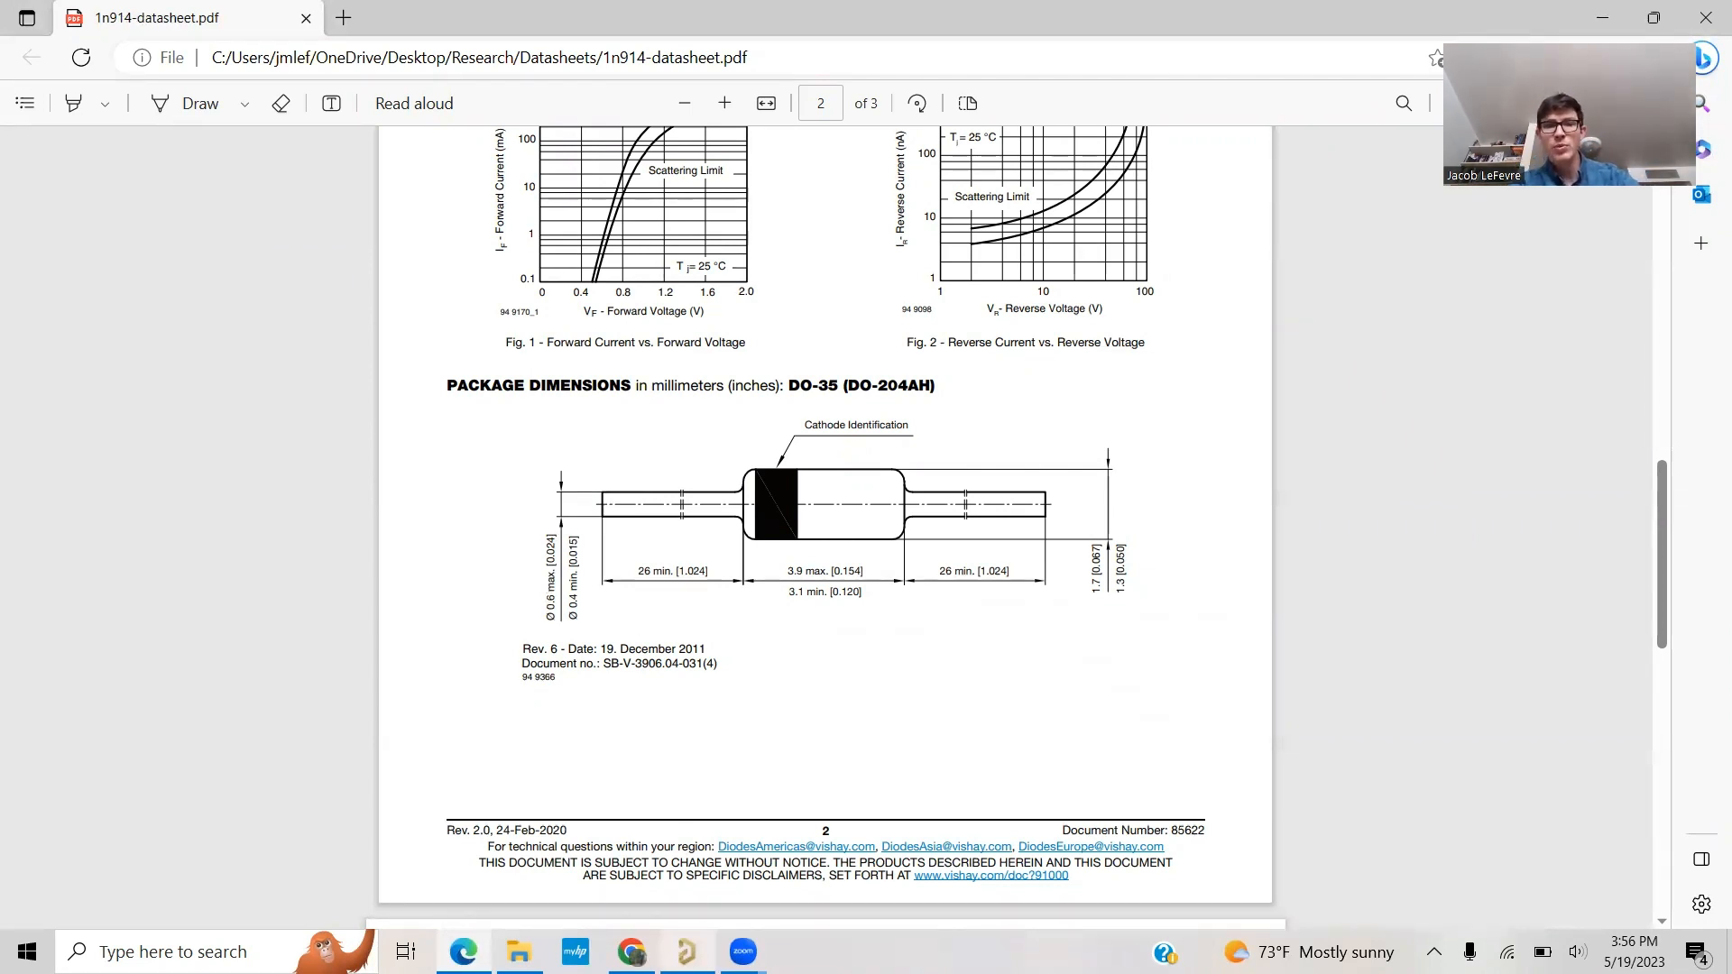
pyautogui.click(687, 952)
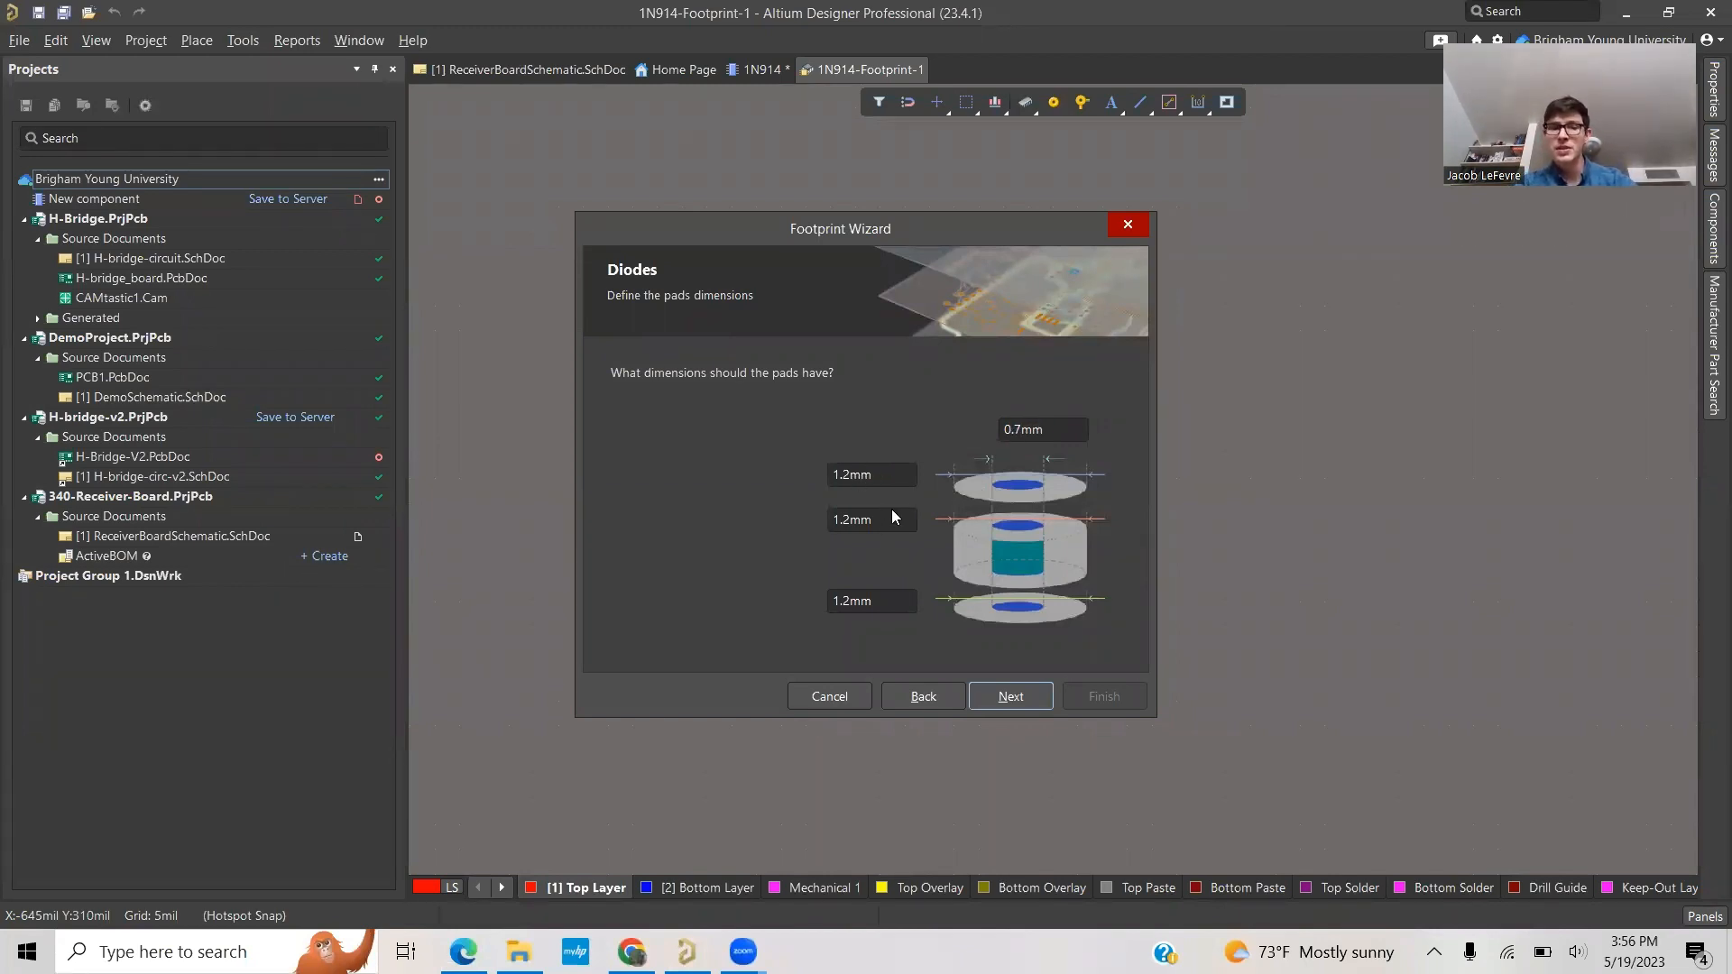
pyautogui.click(1008, 697)
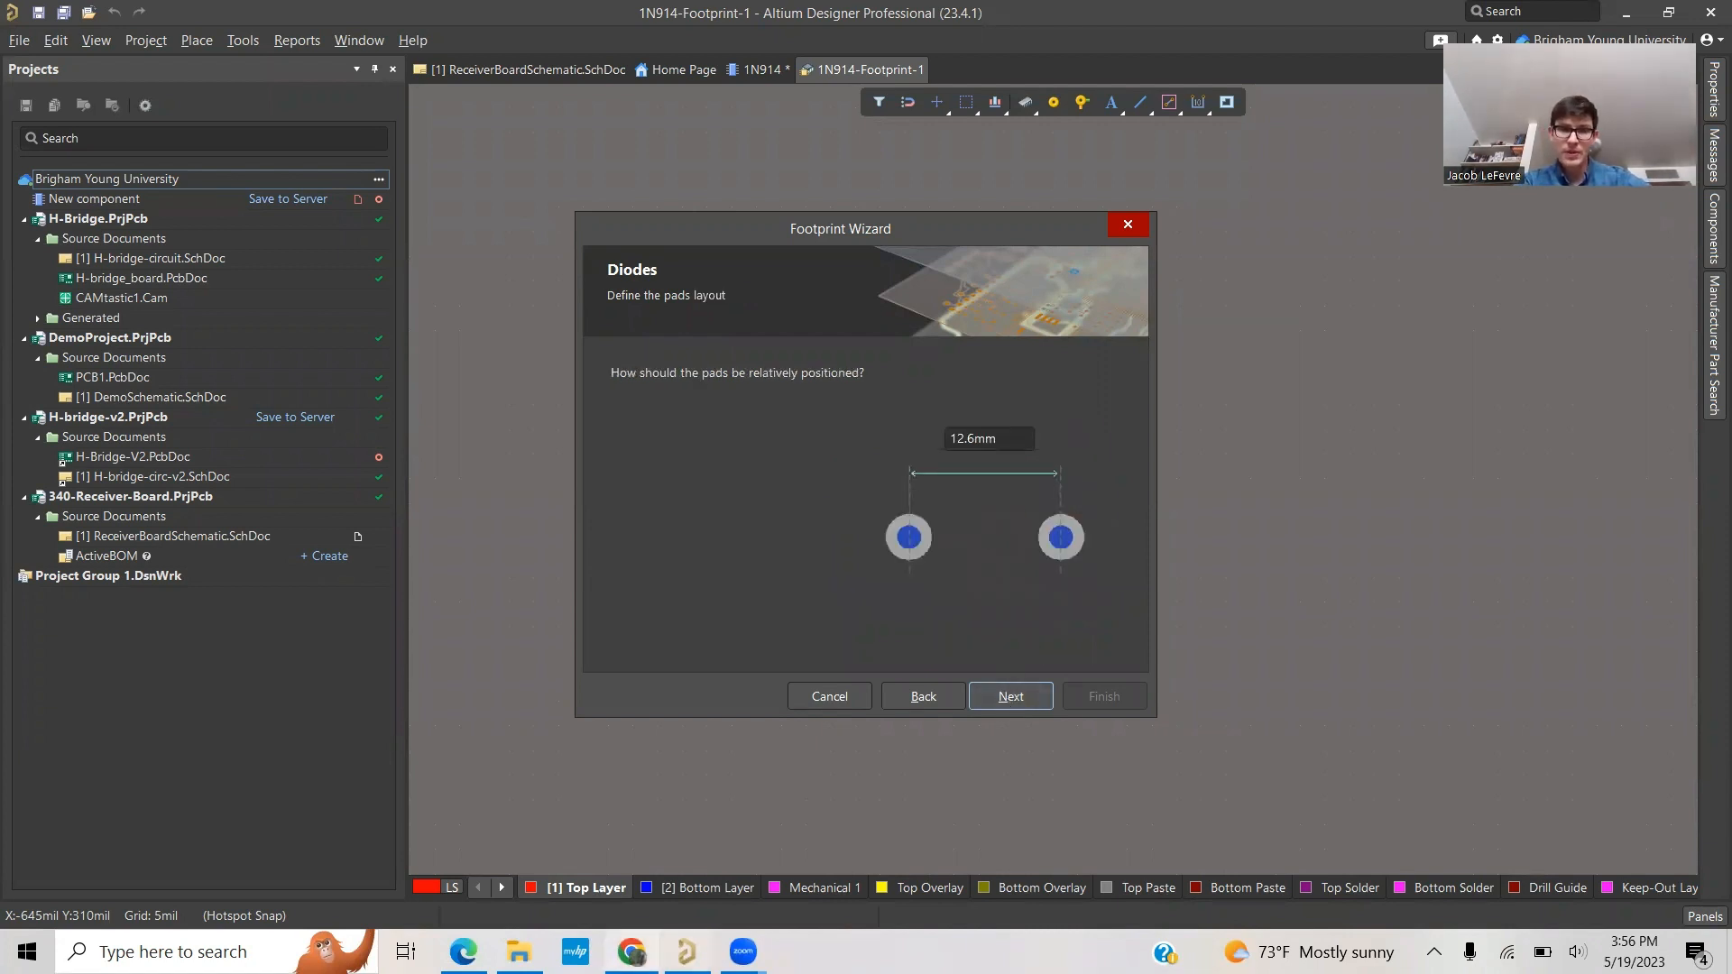
# Step: Consult the datasheet's package lengths and set the spacing between the two pads to 30 mm
pyautogui.click(462, 952)
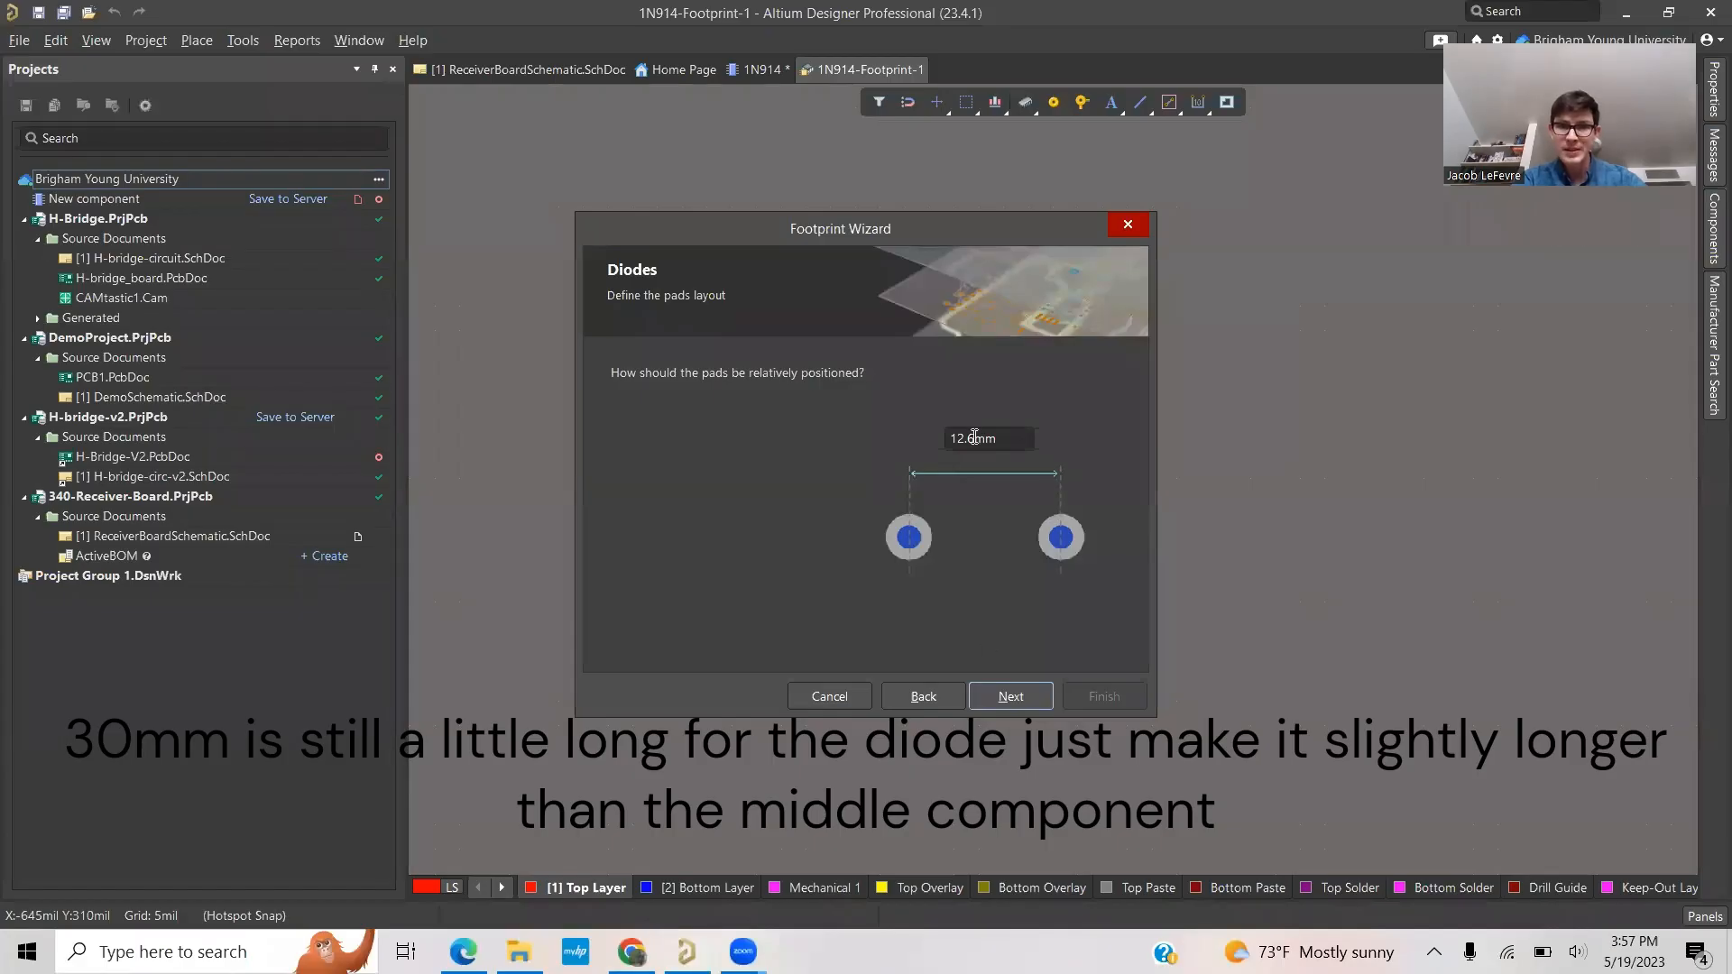
pyautogui.click(975, 437)
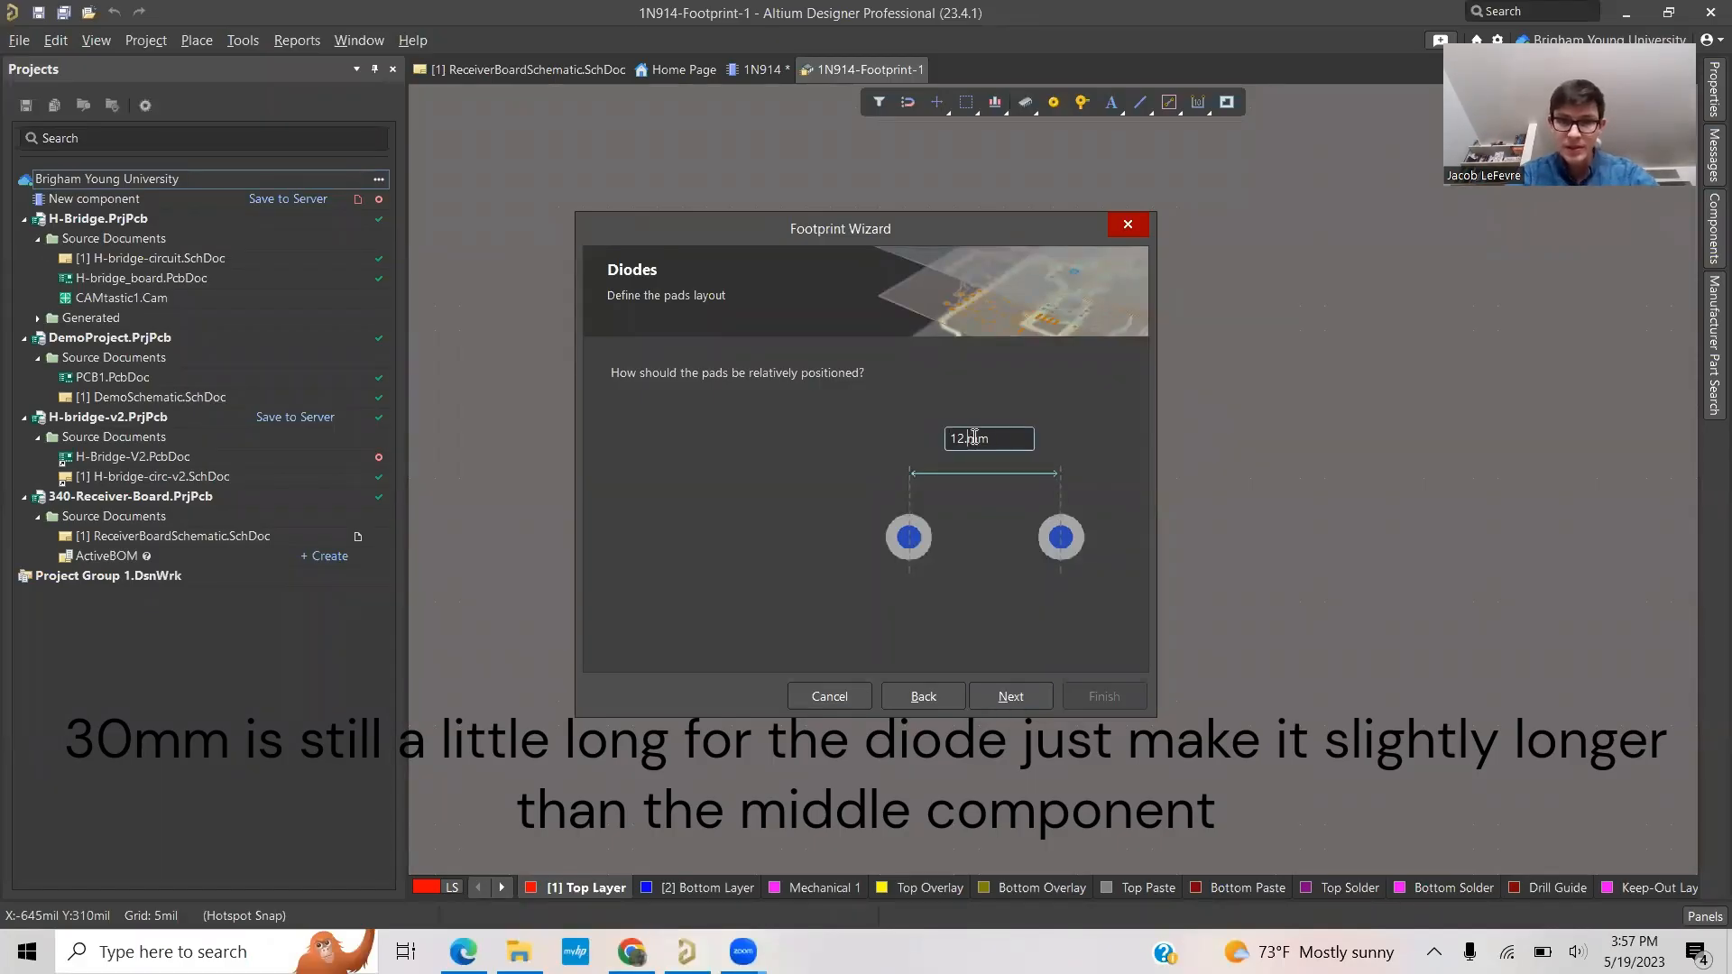
pyautogui.press('BackSpace')
pyautogui.press('BackSpace')
pyautogui.press('BackSpace')
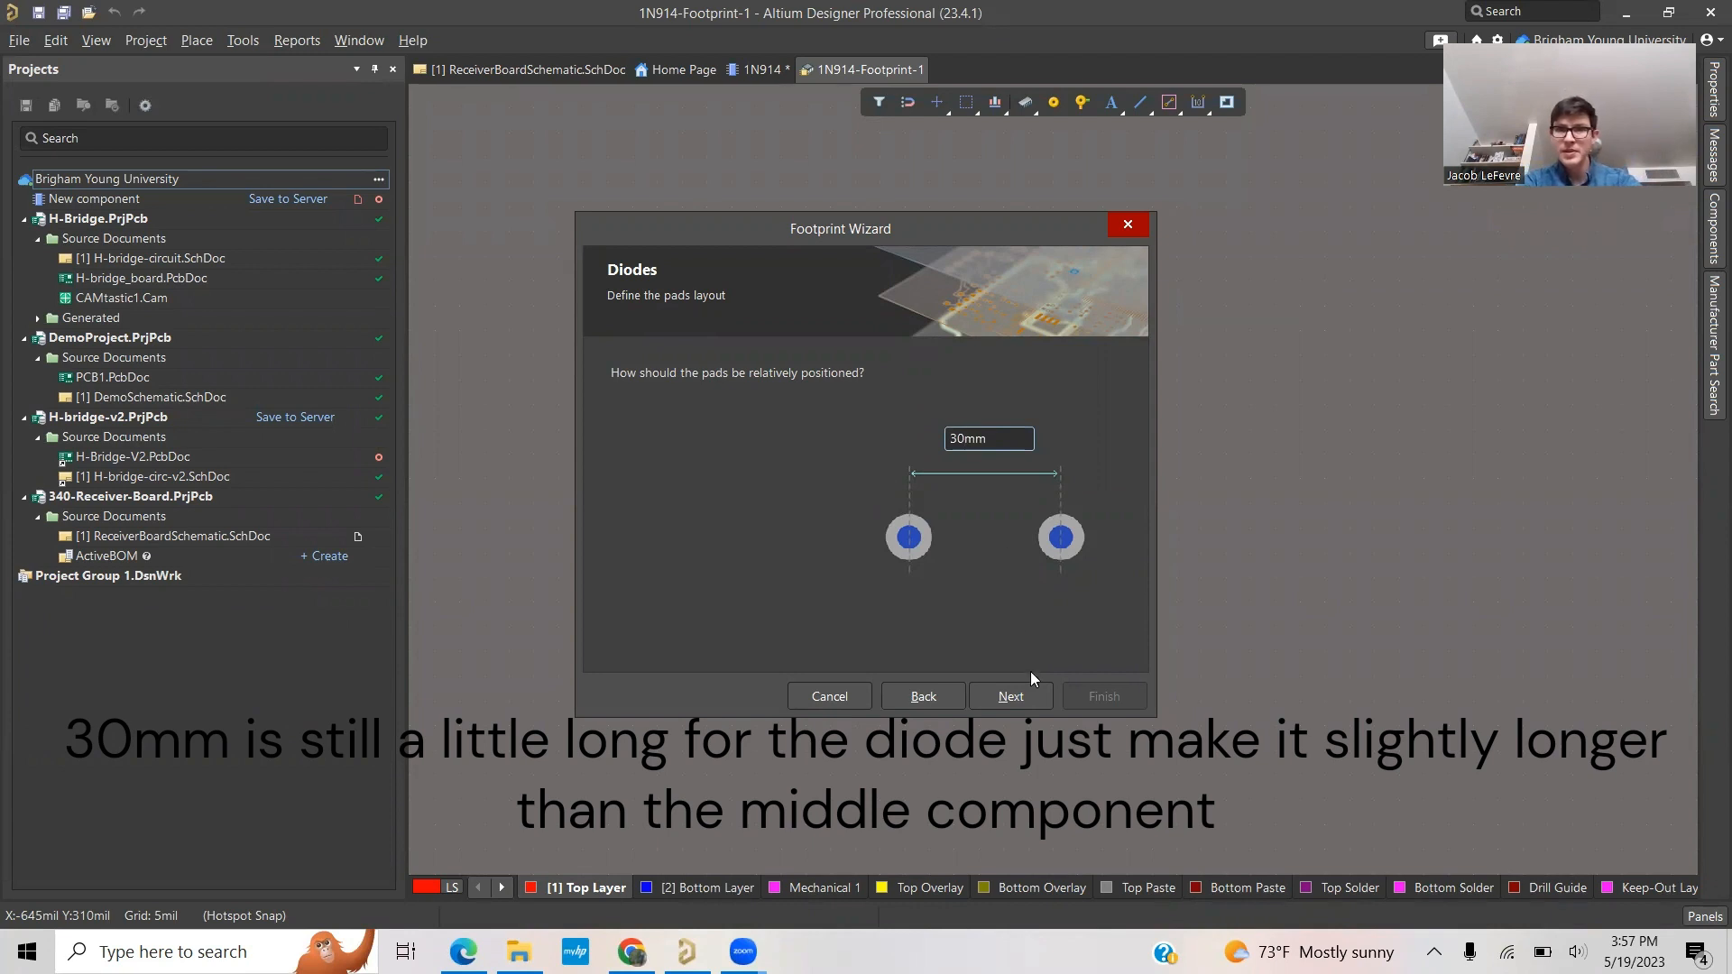
pyautogui.click(1024, 687)
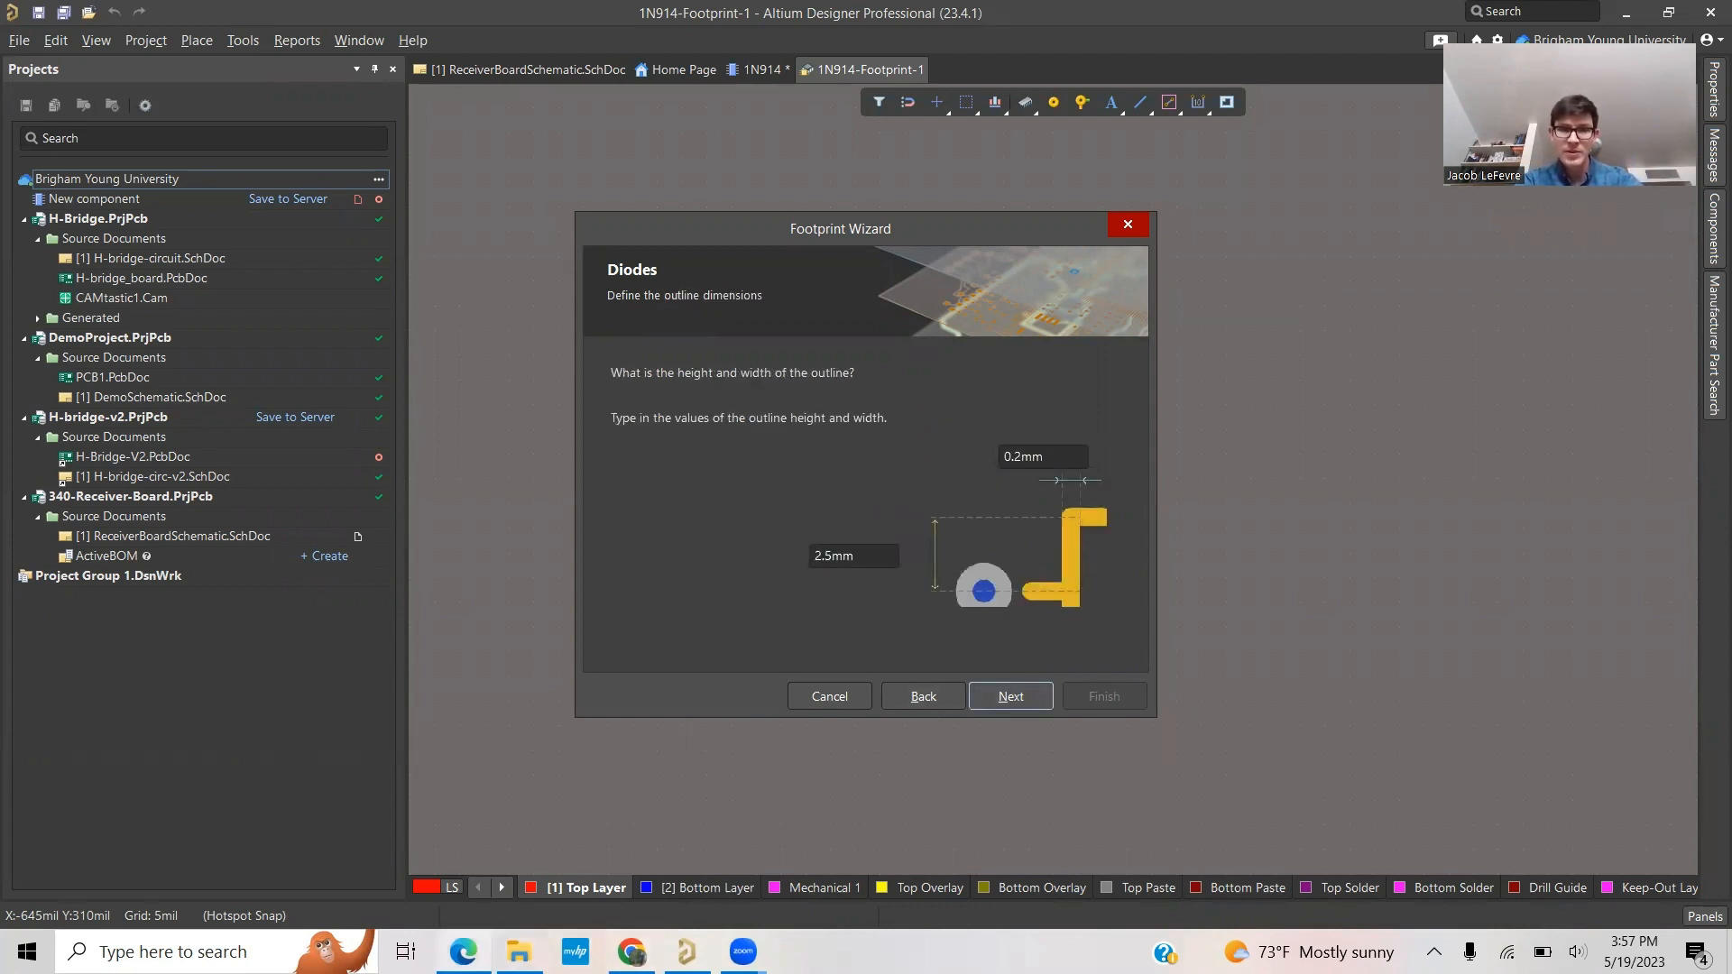
# Step: Check the diode body's thickness in the datasheet and set the footprint outline's height to 0.9 mm
pyautogui.click(463, 952)
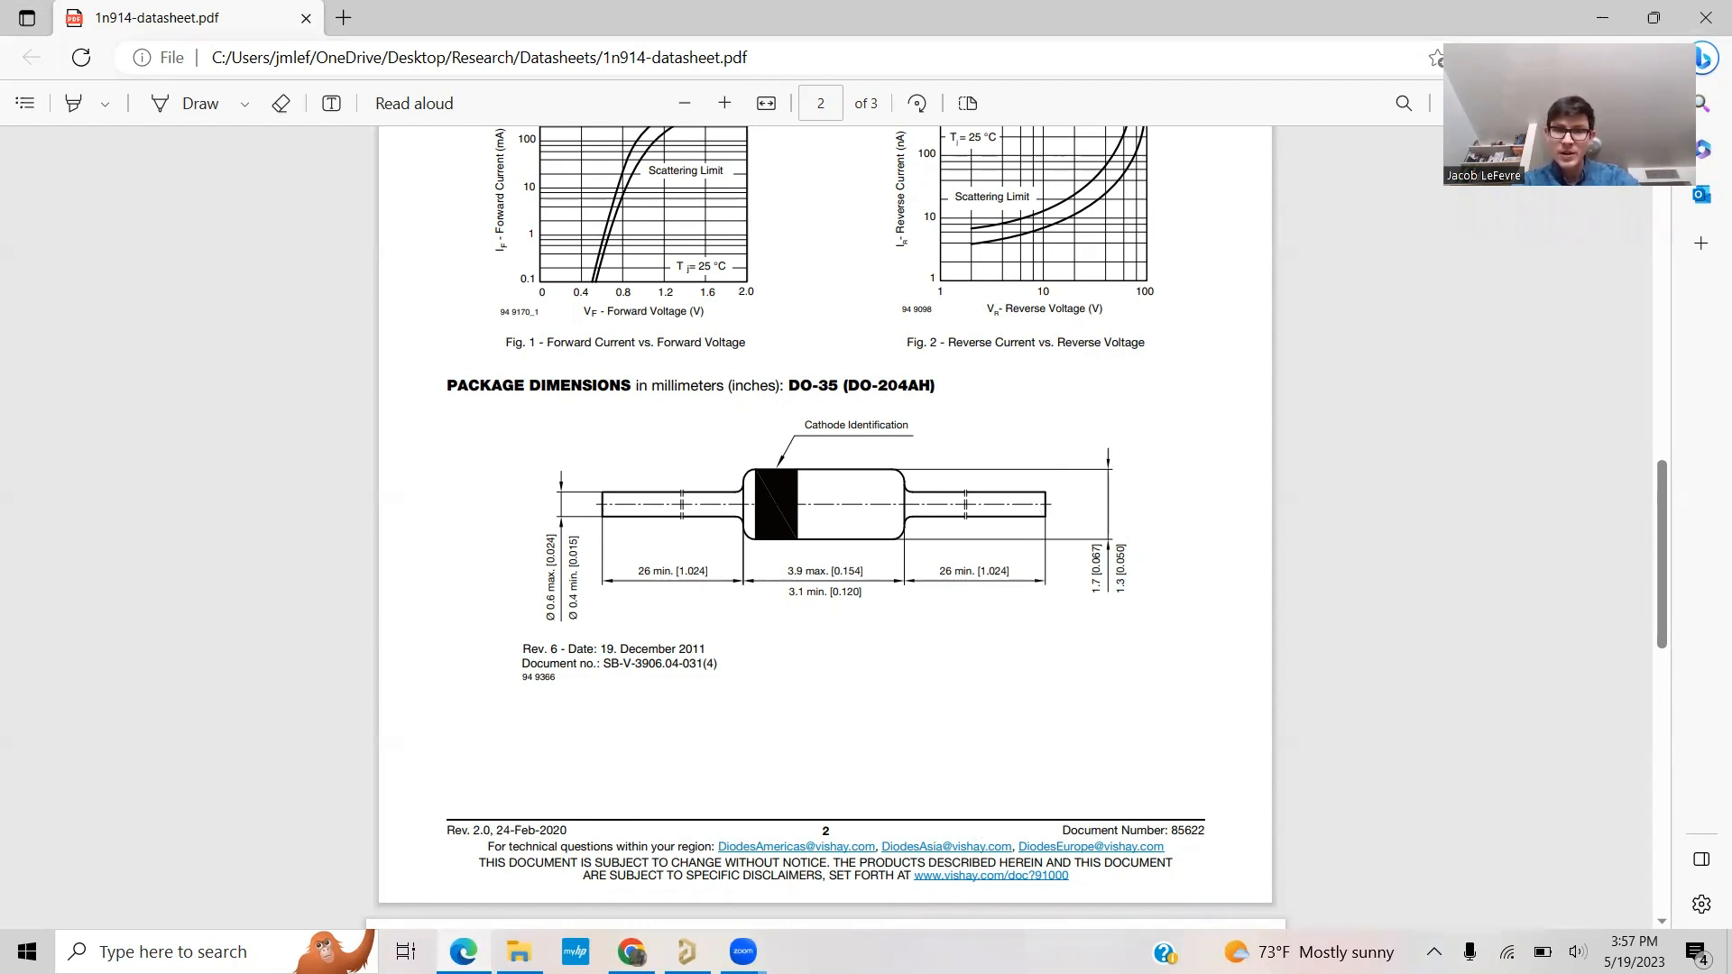
pyautogui.hotkey('alt', 'Tab')
pyautogui.click(837, 554)
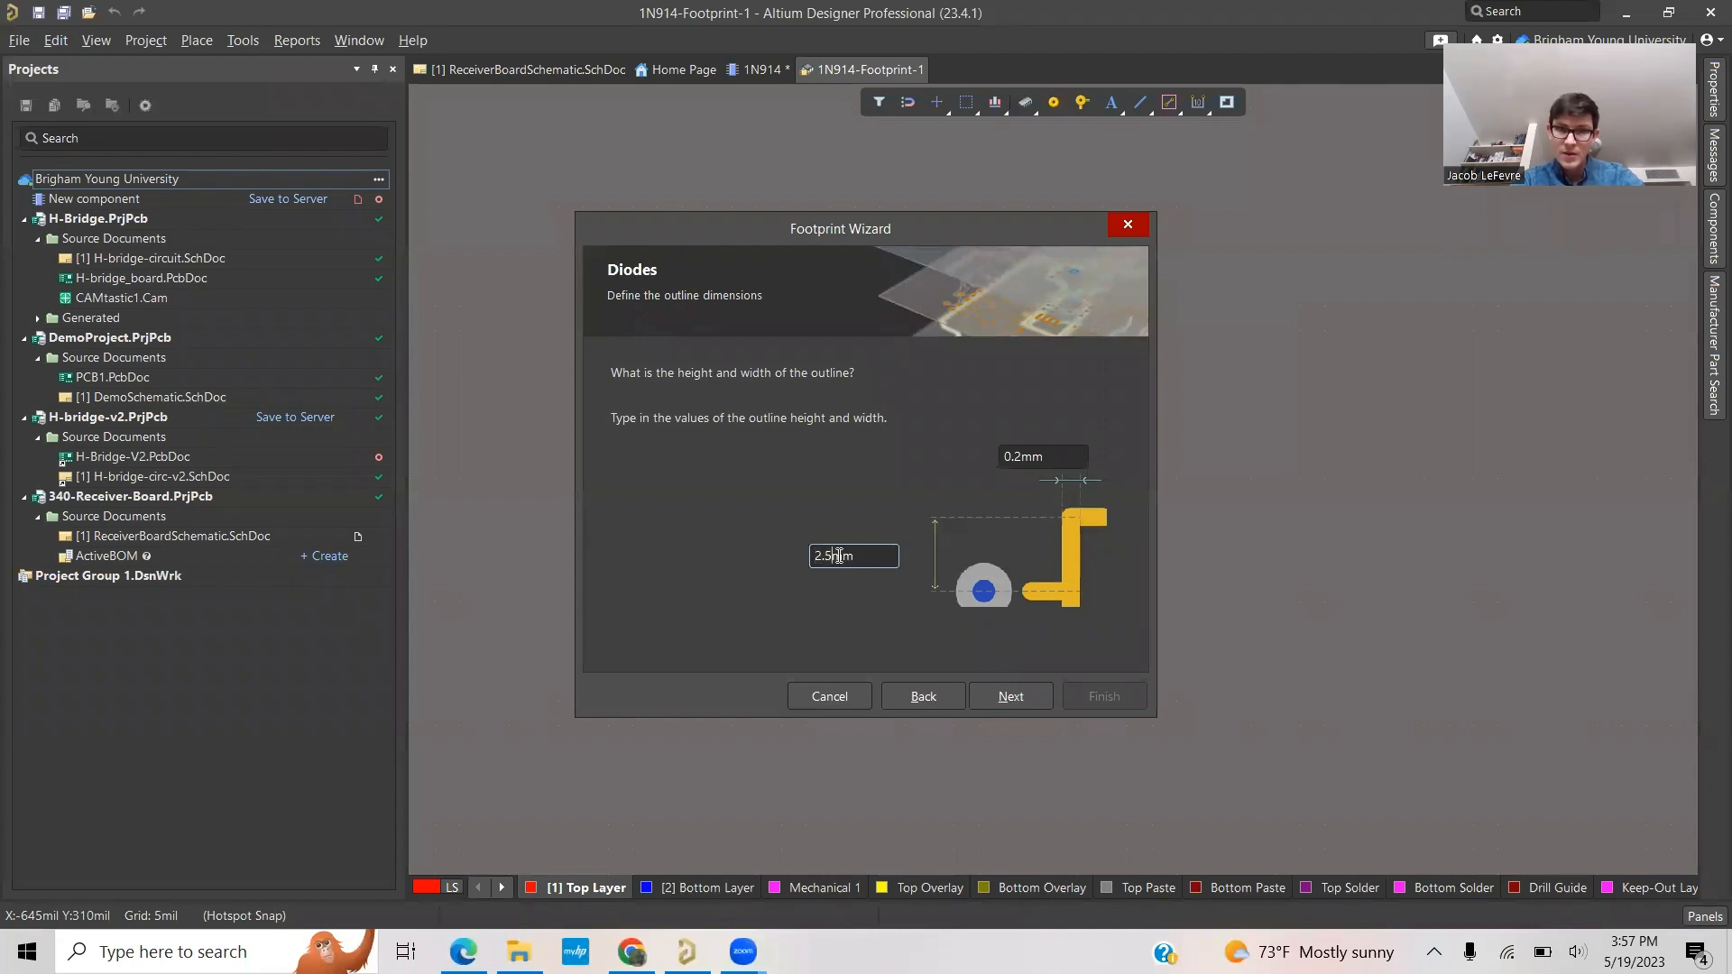
pyautogui.press('BackSpace')
pyautogui.press('BackSpace')
pyautogui.press('BackSpace')
pyautogui.write('0.9')
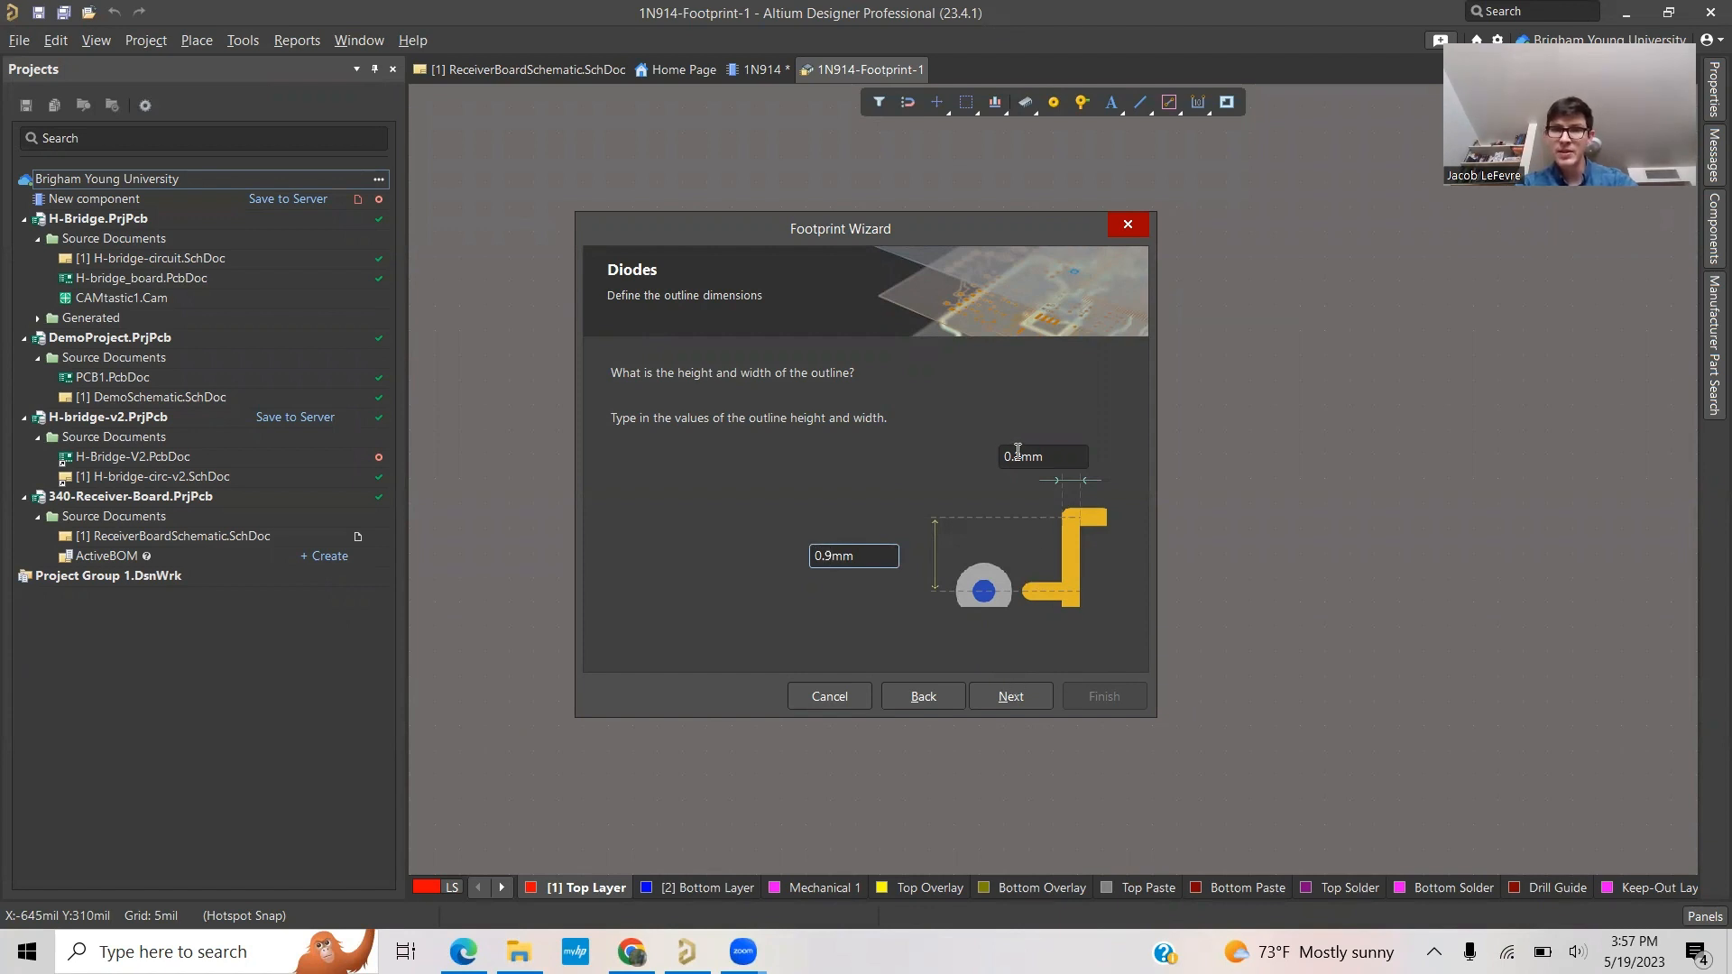
# Step: Accept the outline dimensions, keep the footprint name Diode, and complete the Footprint Wizard to generate the footprint
pyautogui.click(1010, 697)
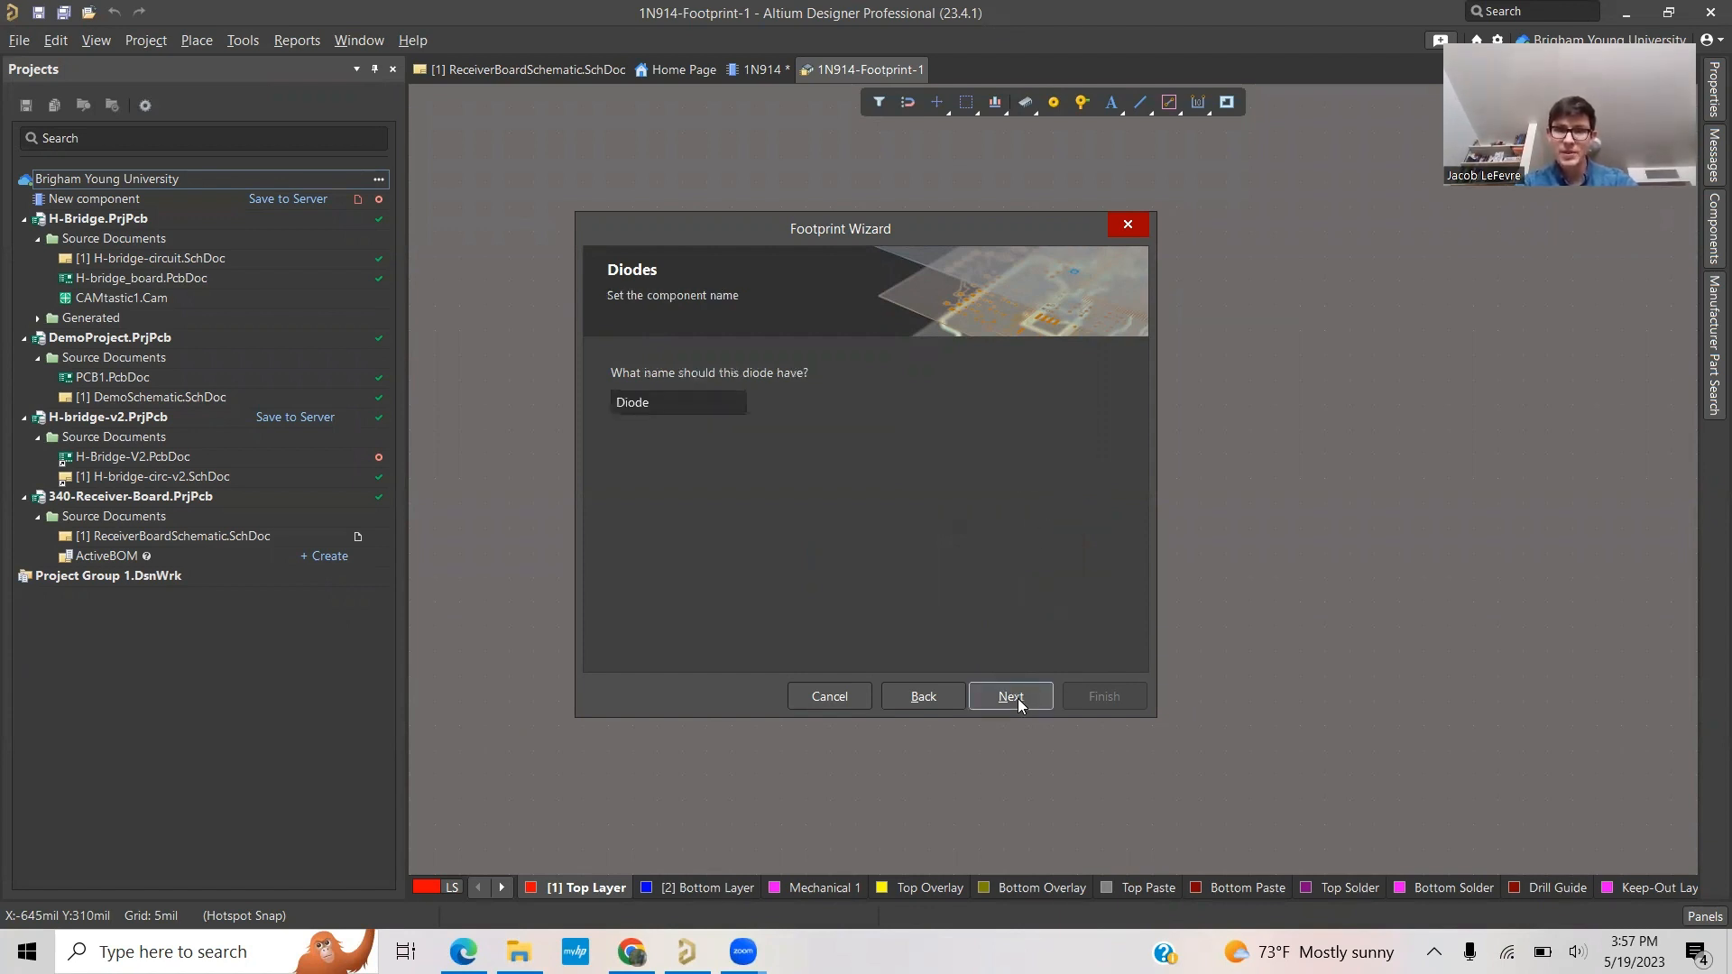
pyautogui.click(1018, 698)
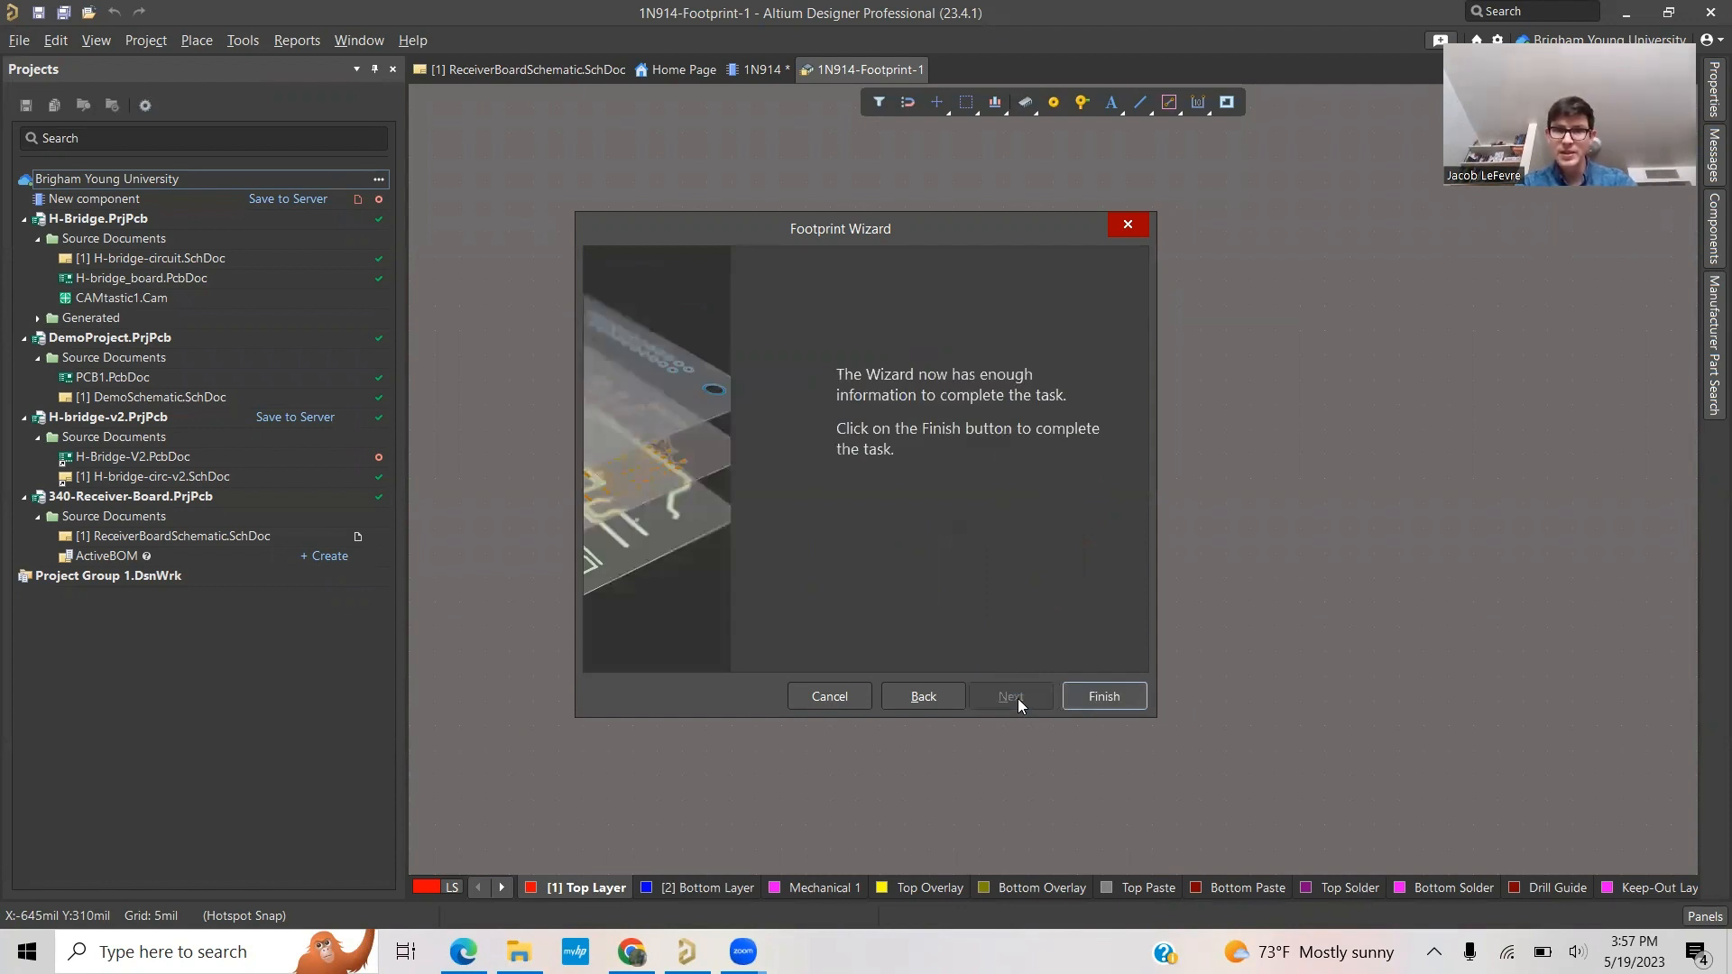
pyautogui.click(1090, 695)
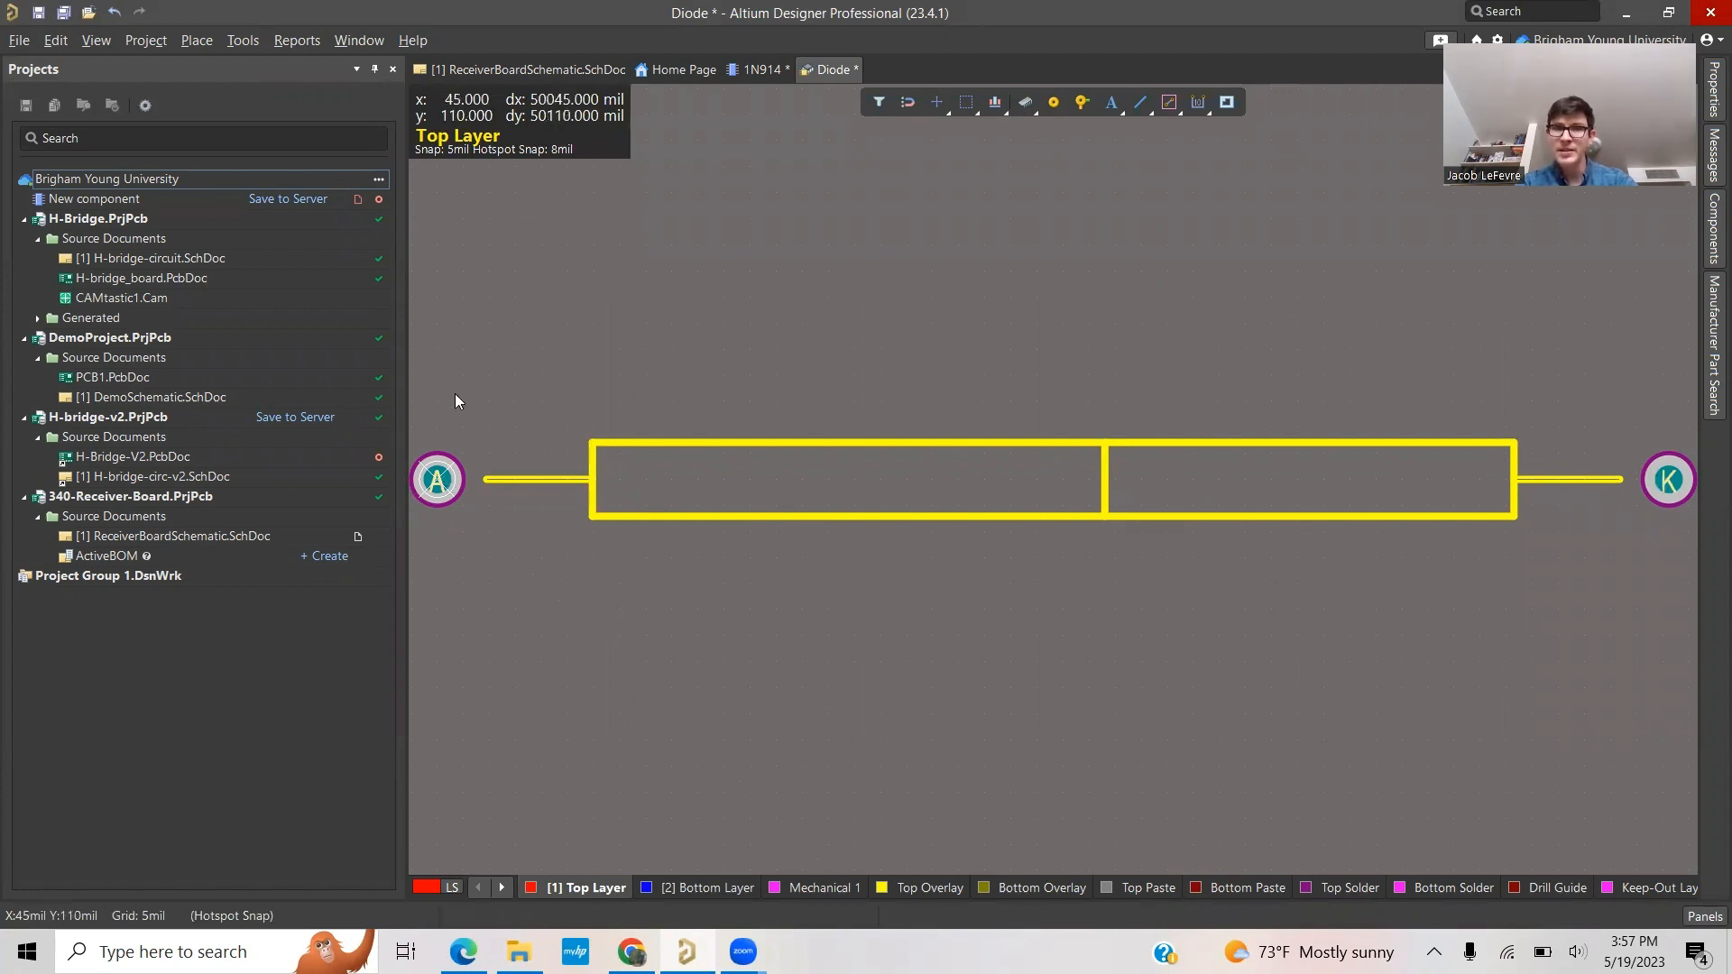
# Step: Change the designator of the footprint's anode pad A to 1
pyautogui.click(434, 480)
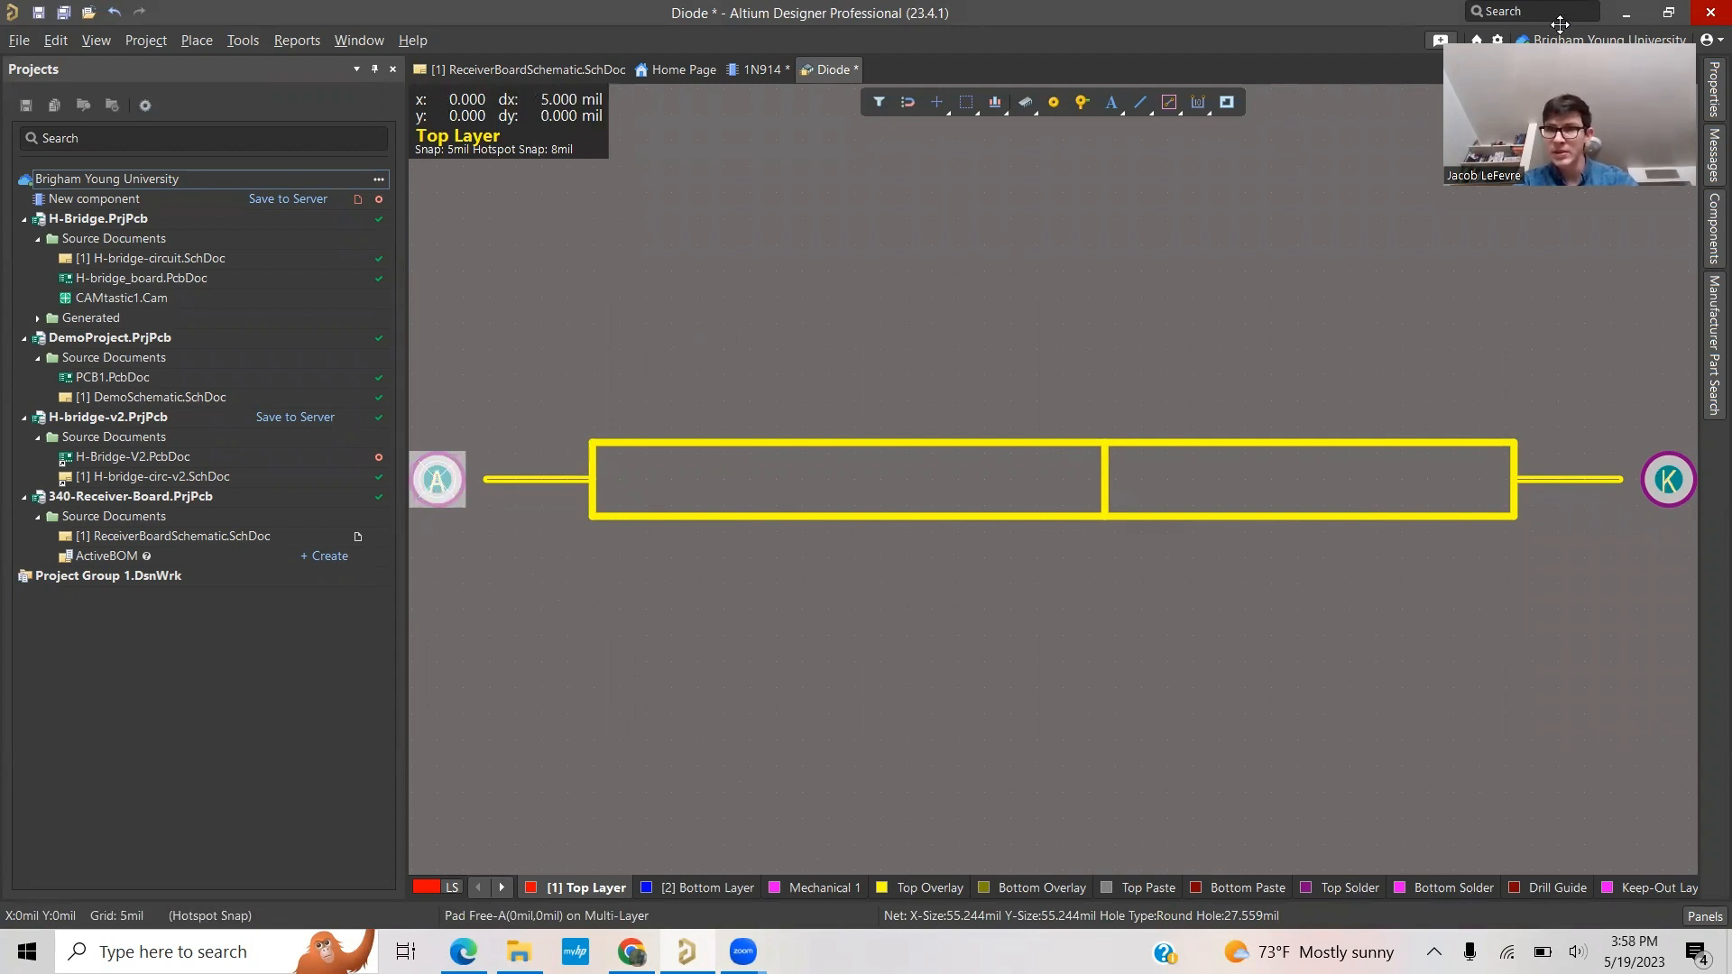
pyautogui.click(1714, 91)
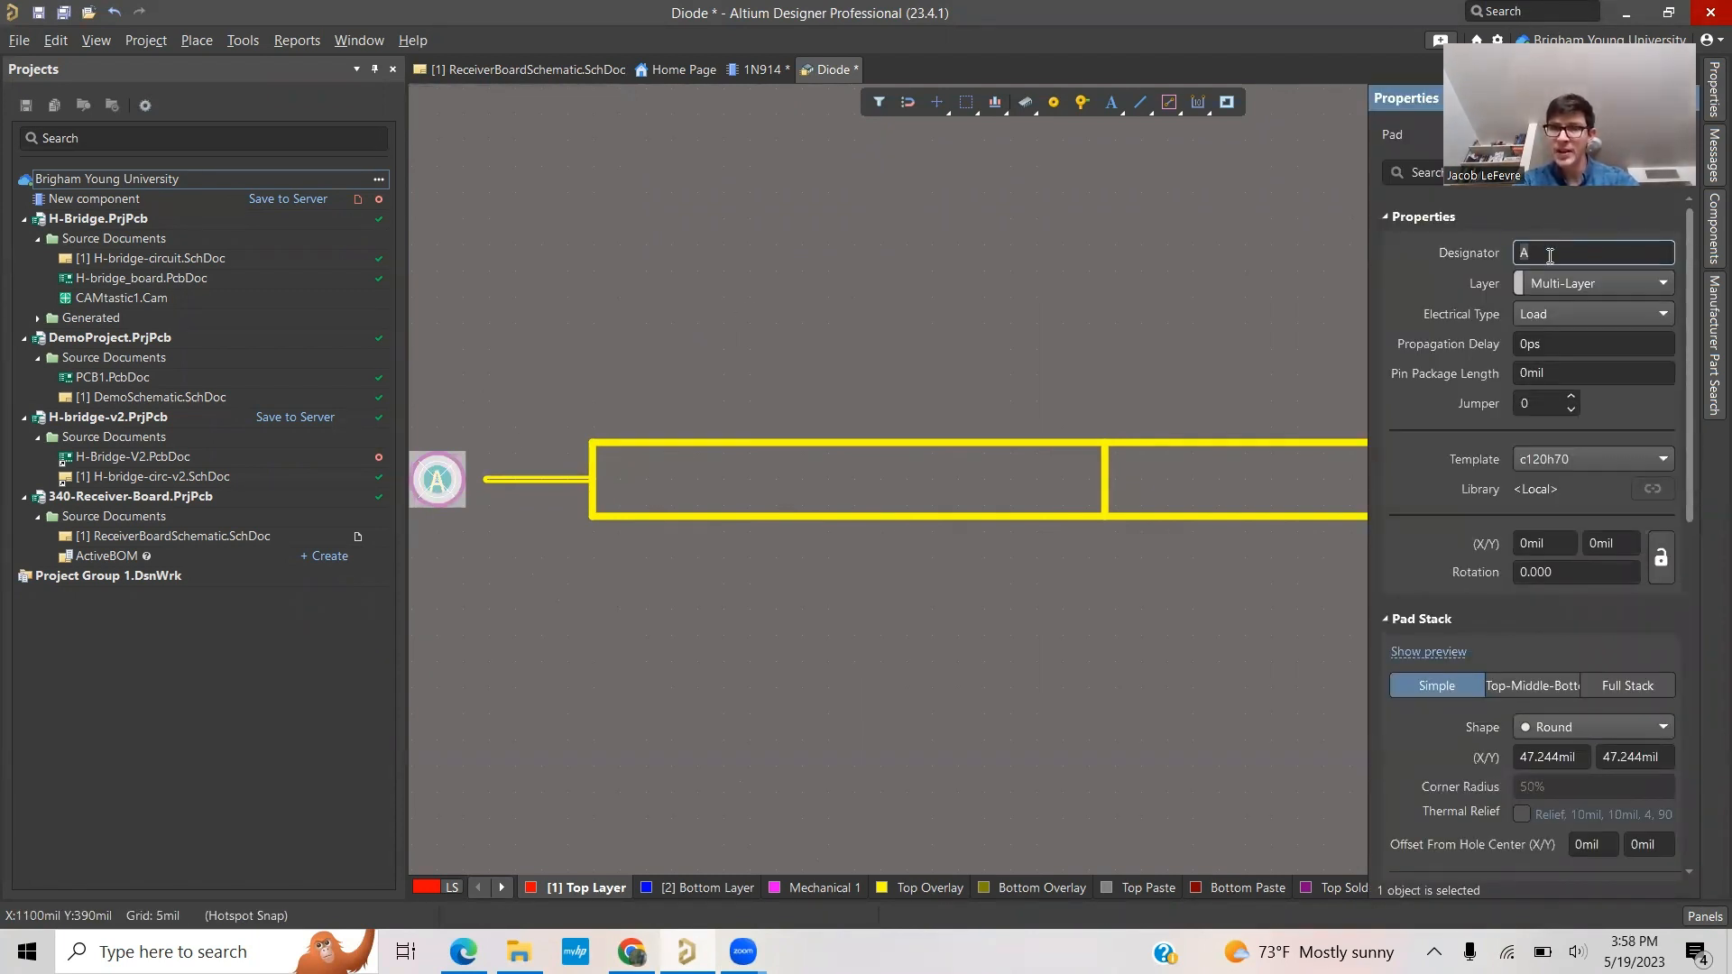
pyautogui.press('BackSpace')
pyautogui.write('1')
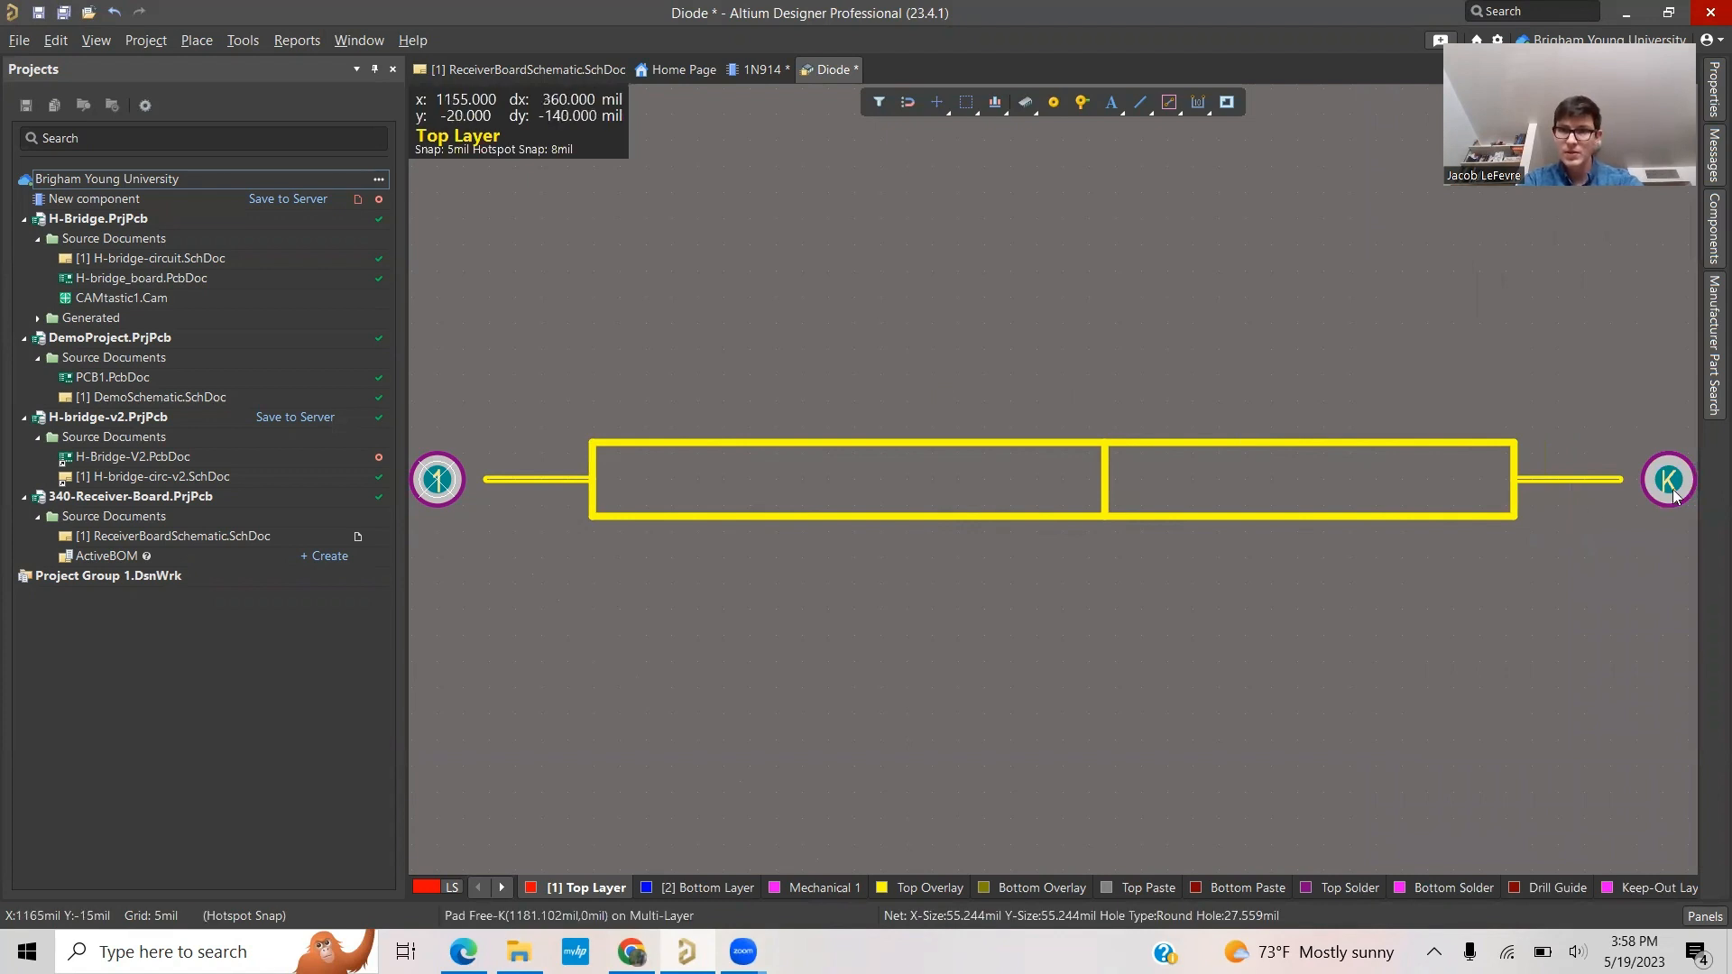
# Step: Change the designator of the cathode pad K to 2 and save the Diode footprint
pyautogui.doubleClick(1671, 487)
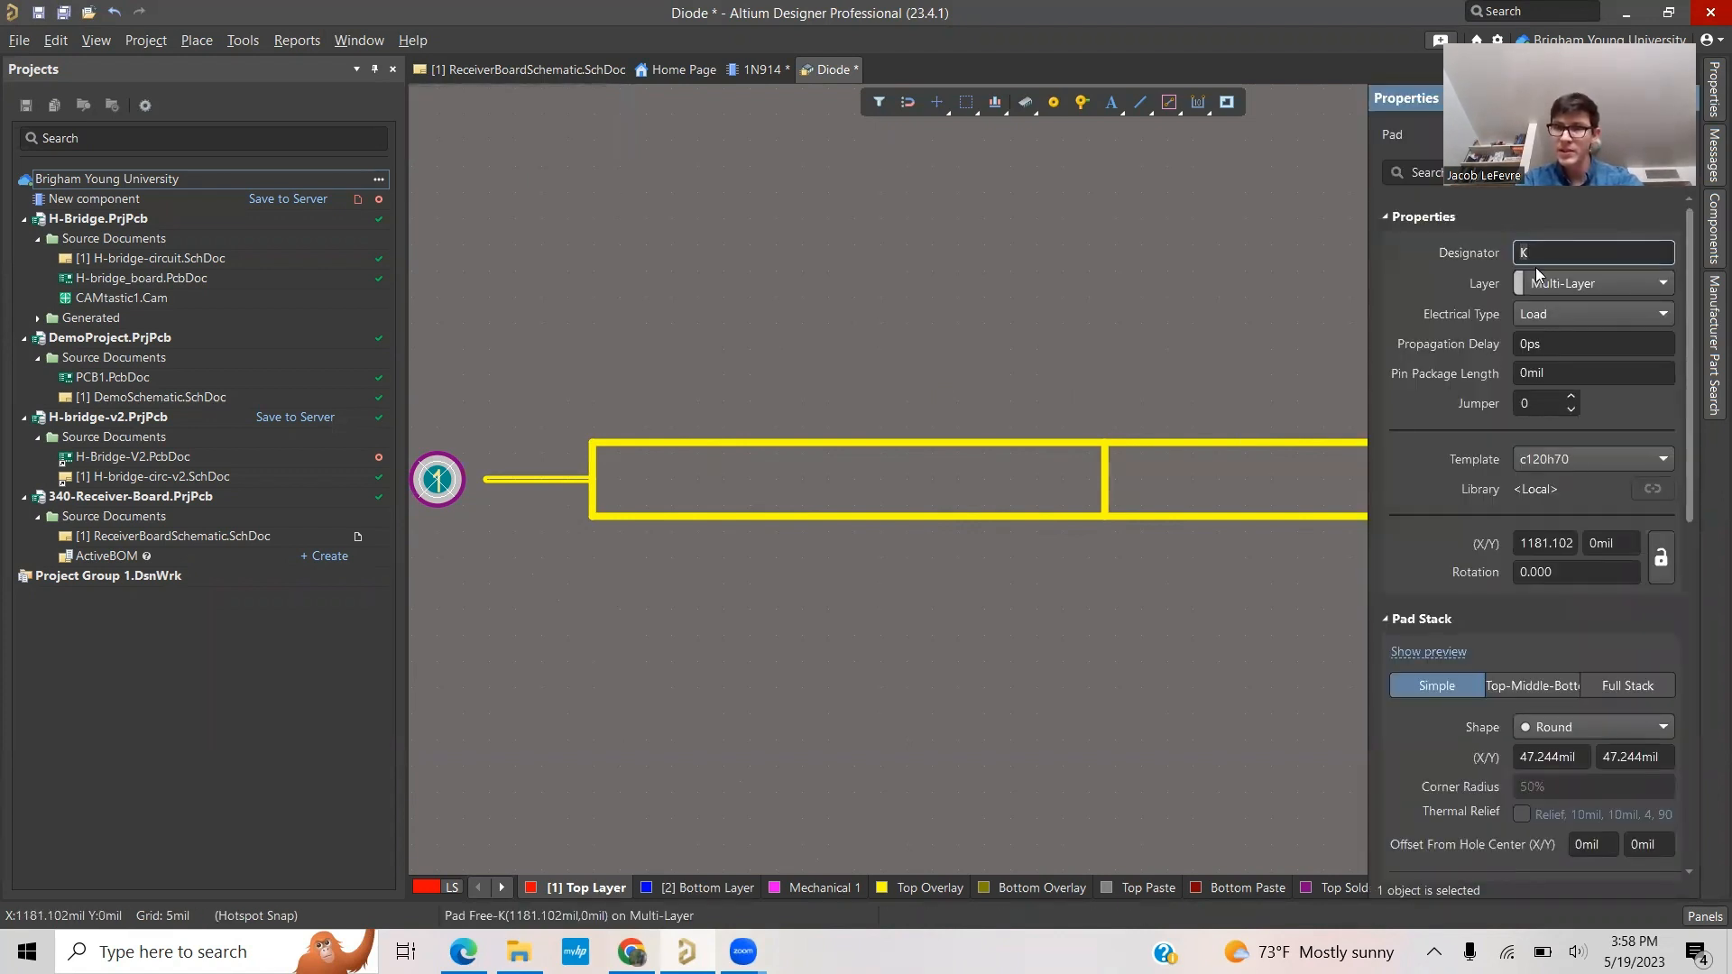
pyautogui.press('BackSpace')
pyautogui.write('2')
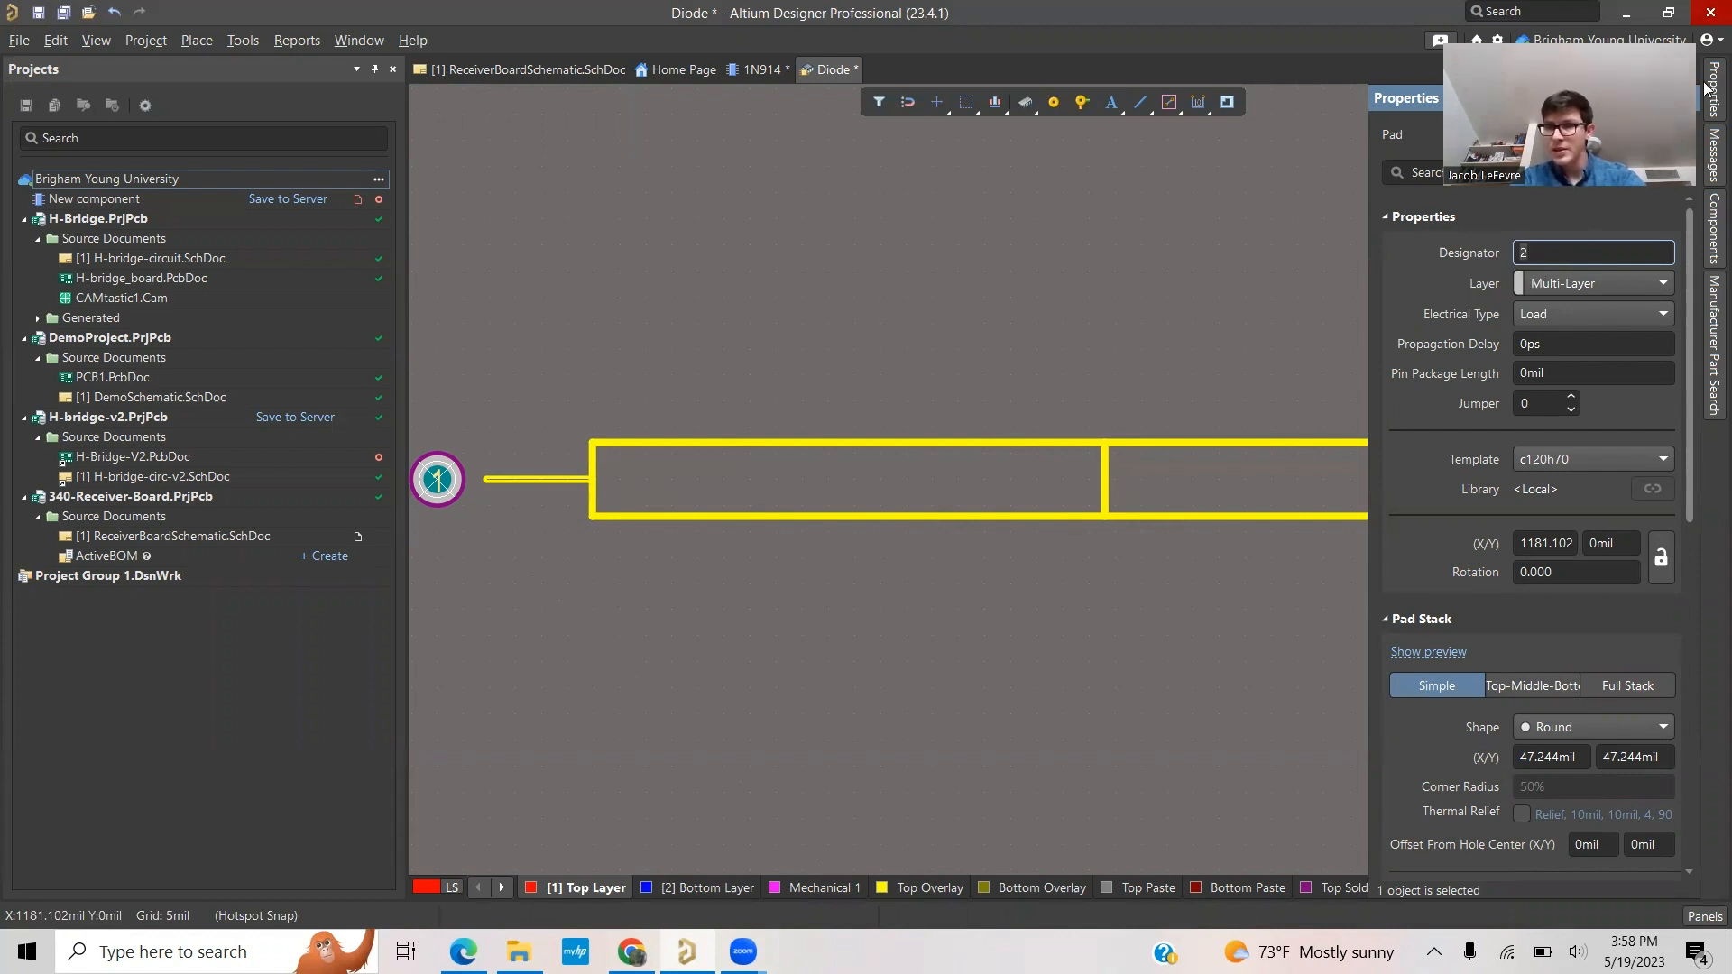
pyautogui.click(1238, 307)
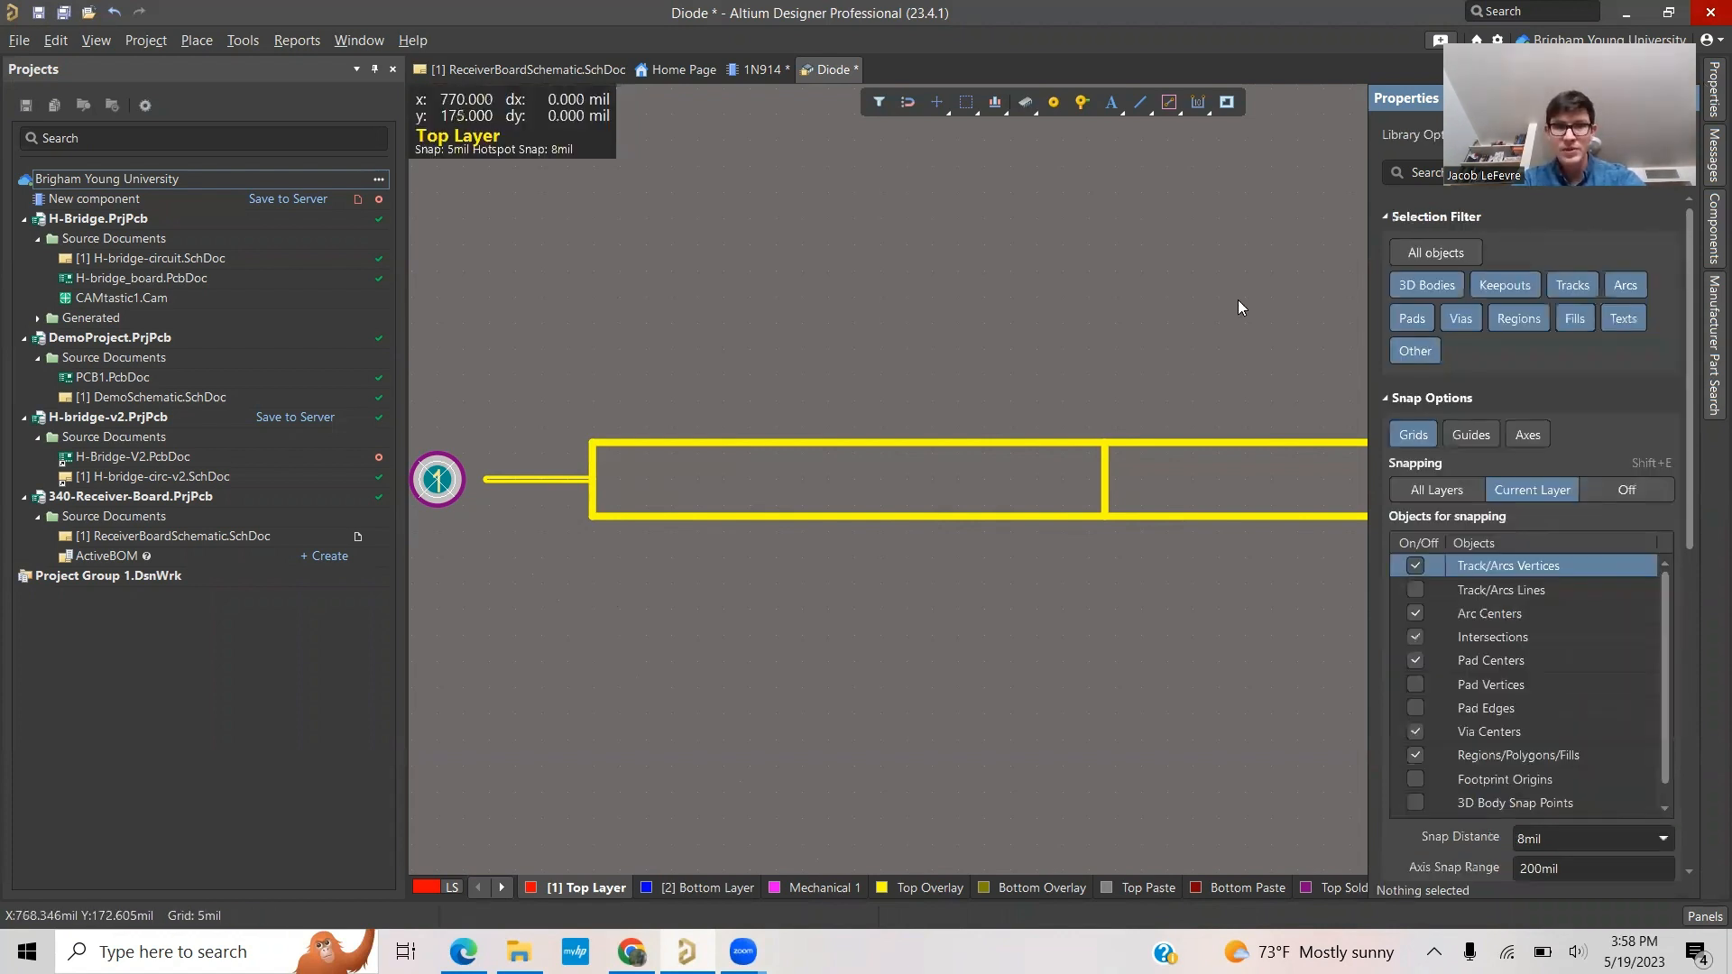
pyautogui.hotkey('ctrl', 's')
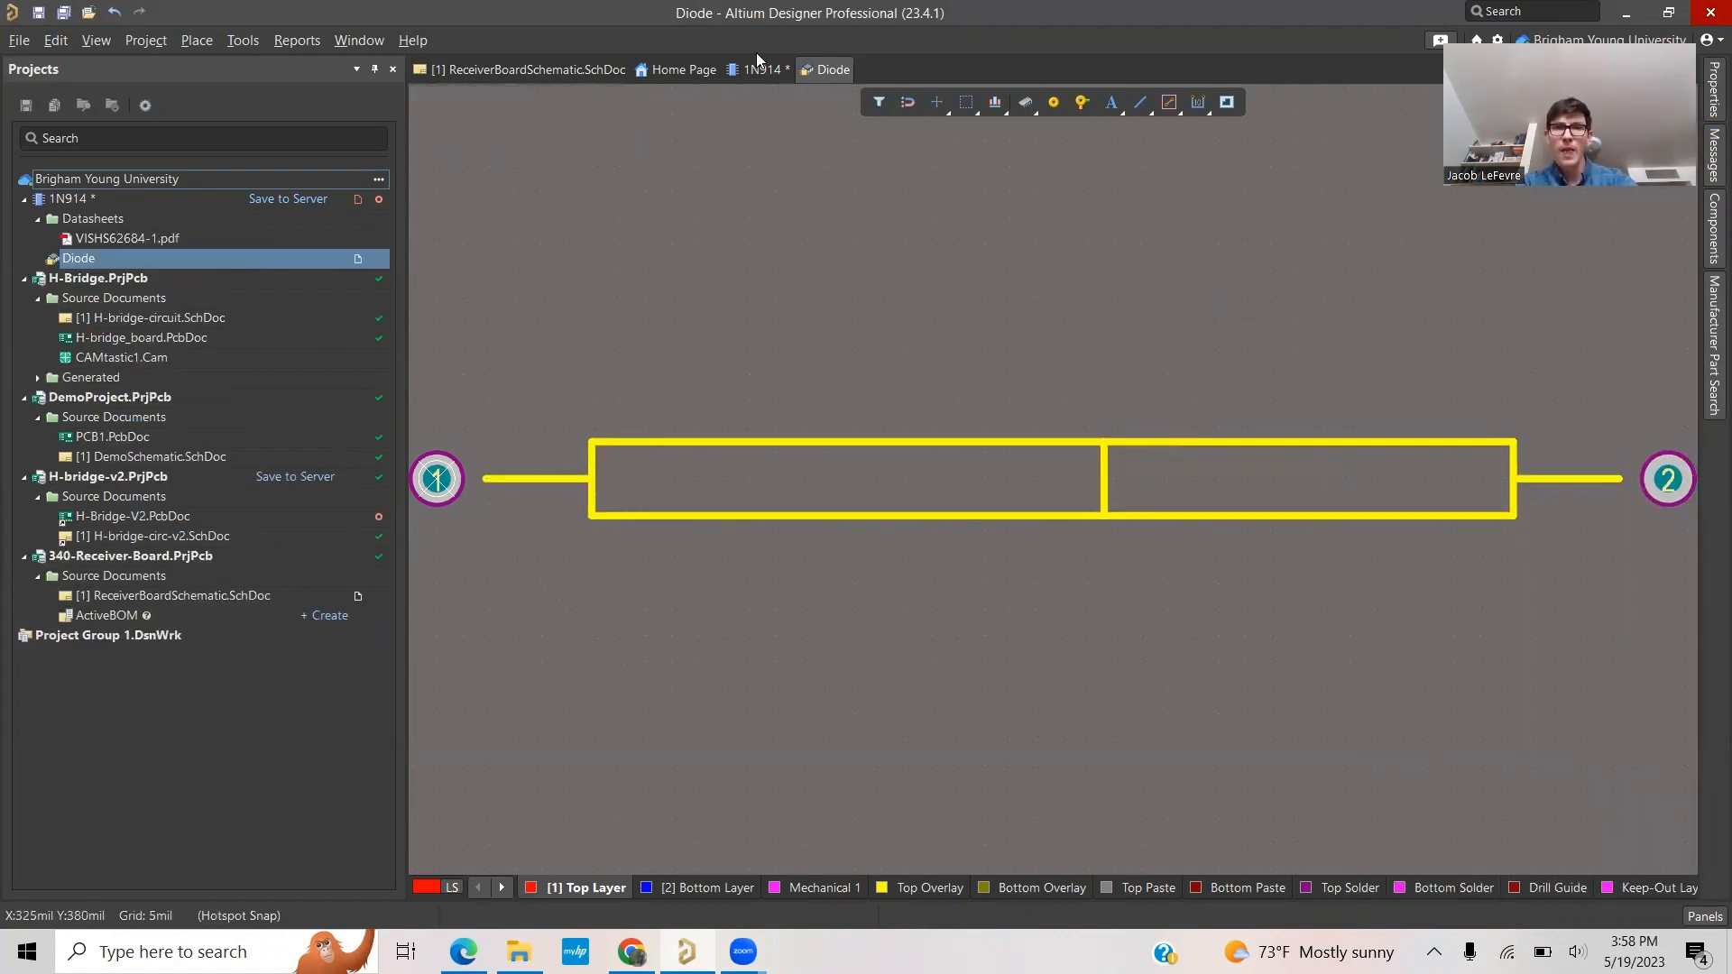
# Step: Return to the 1N914 component and save it to the server with the release note "Diode Created for ecen 340"
pyautogui.click(758, 70)
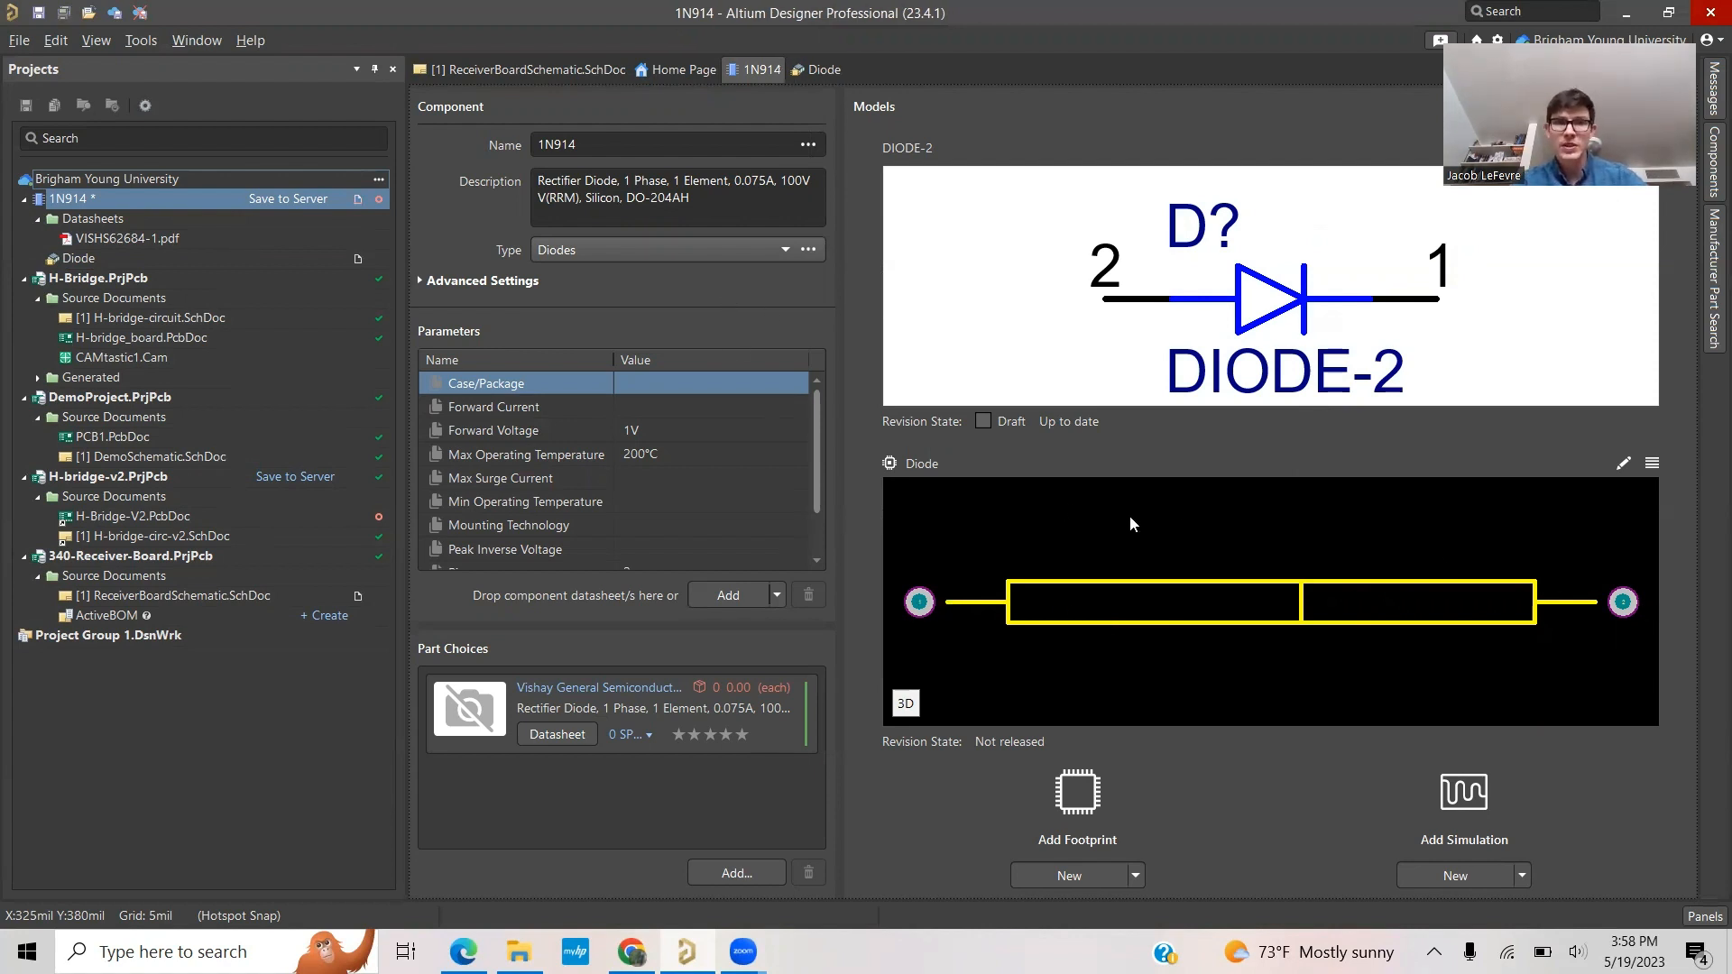
pyautogui.click(282, 199)
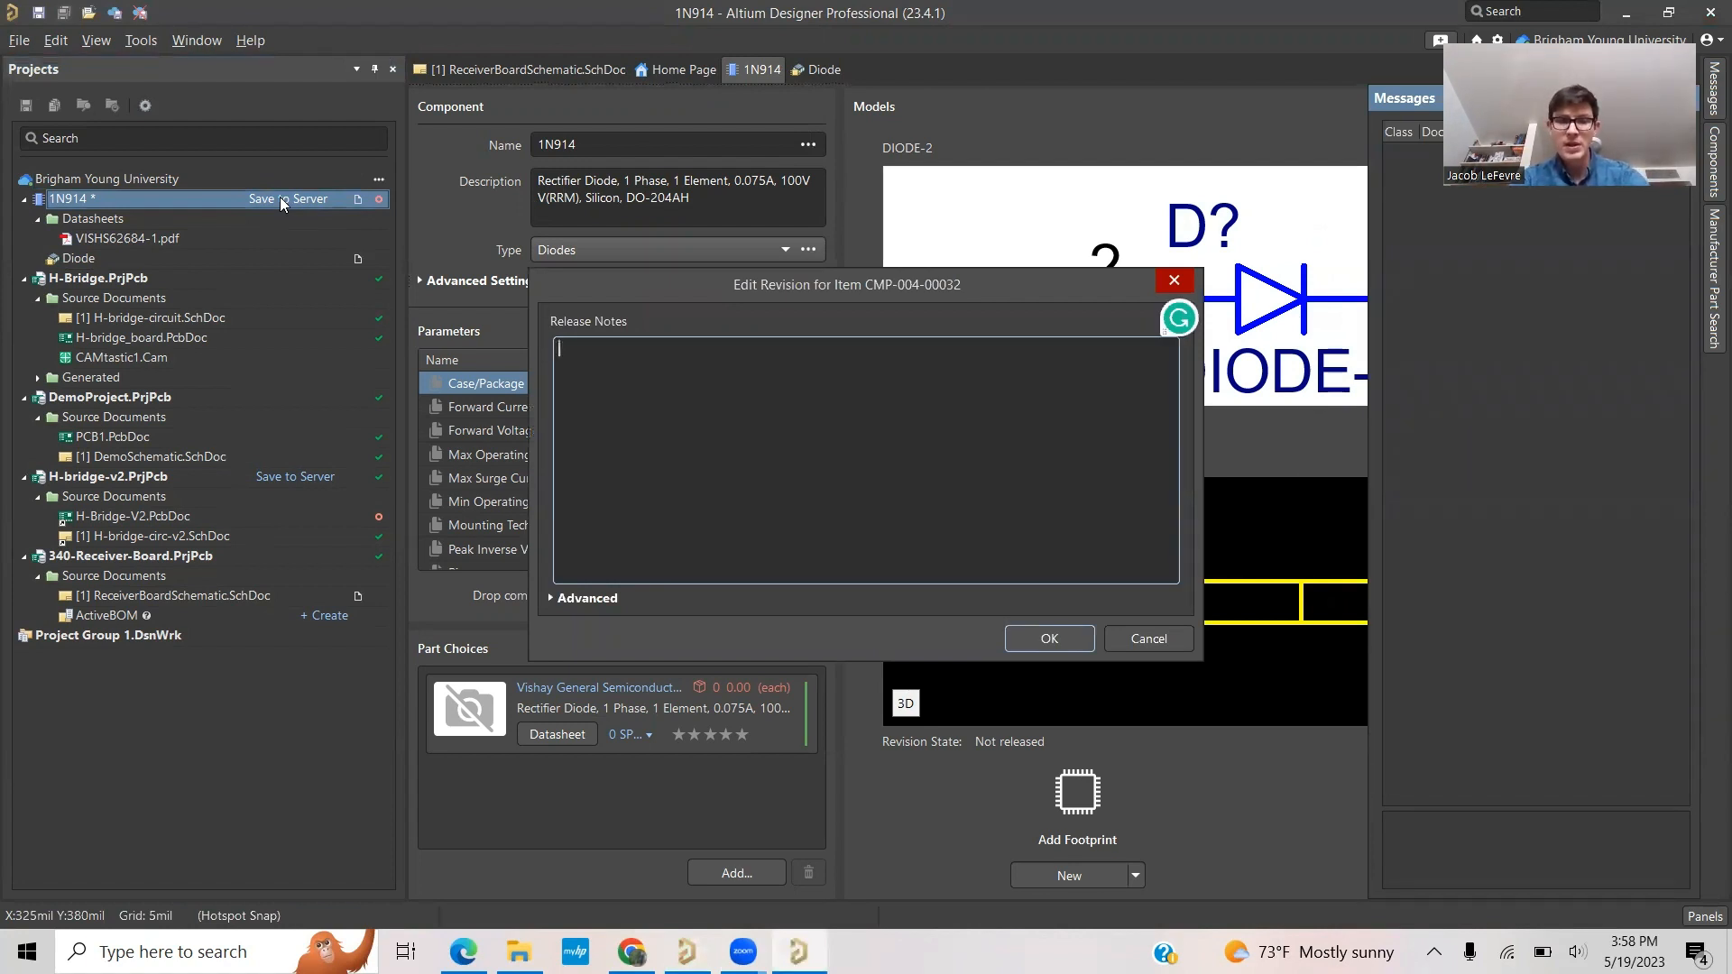
pyautogui.write('Diode Created for')
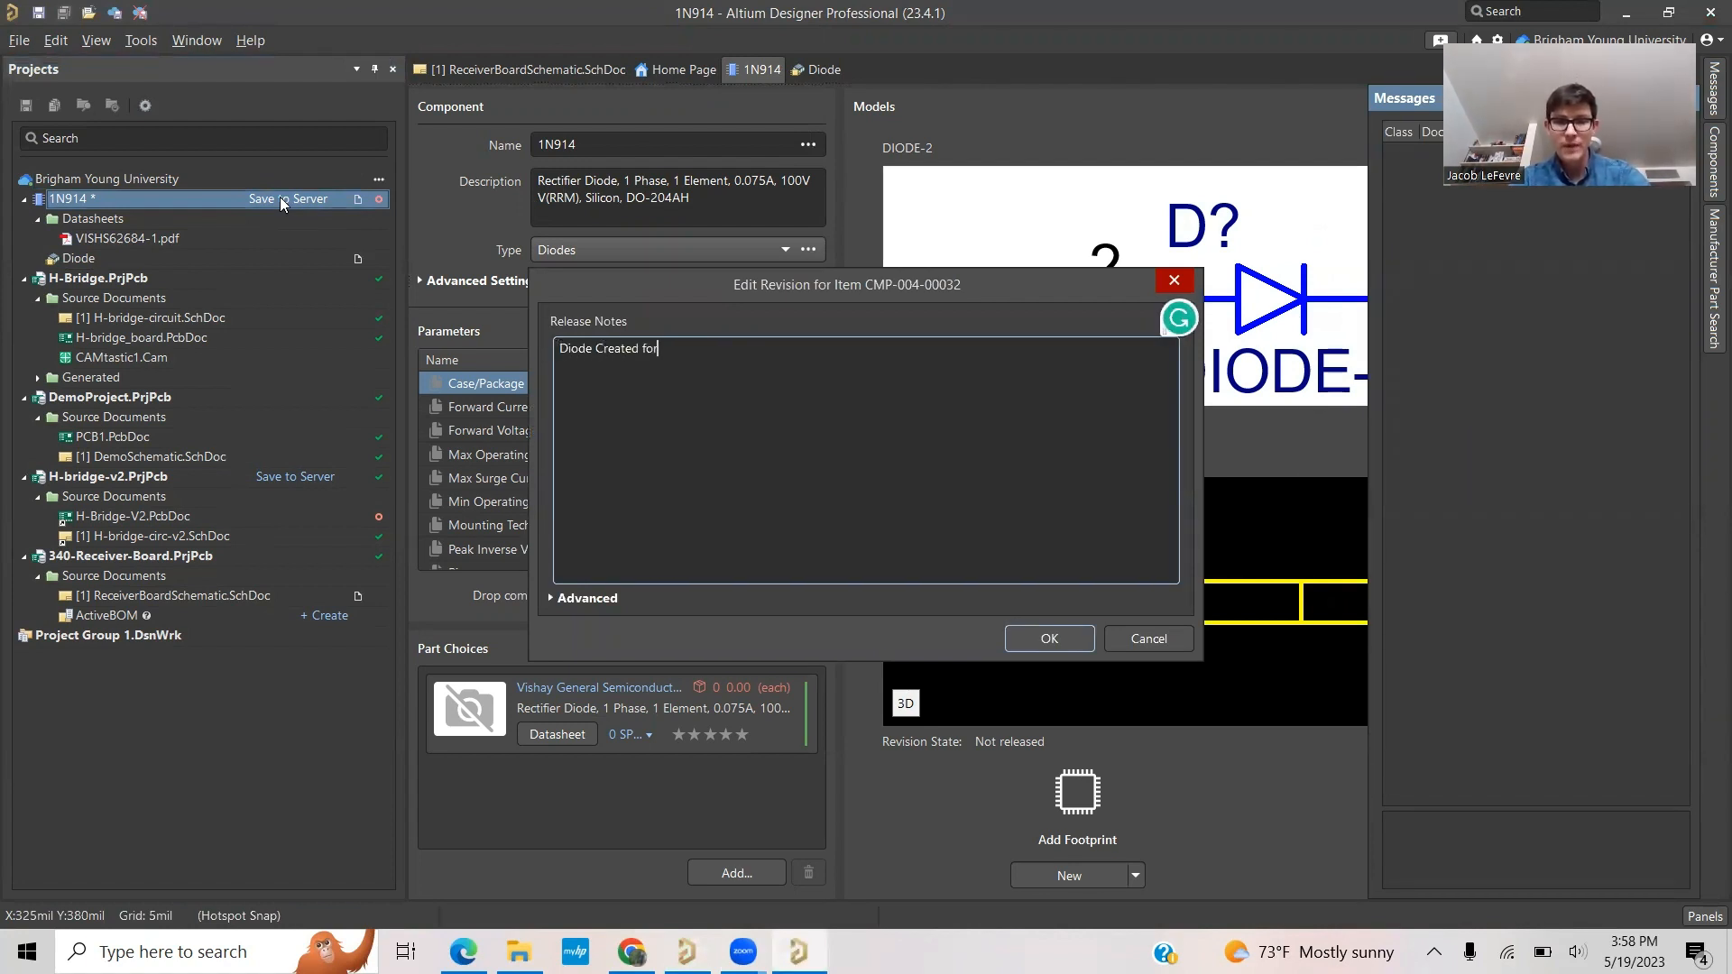
pyautogui.write(' ecen 340')
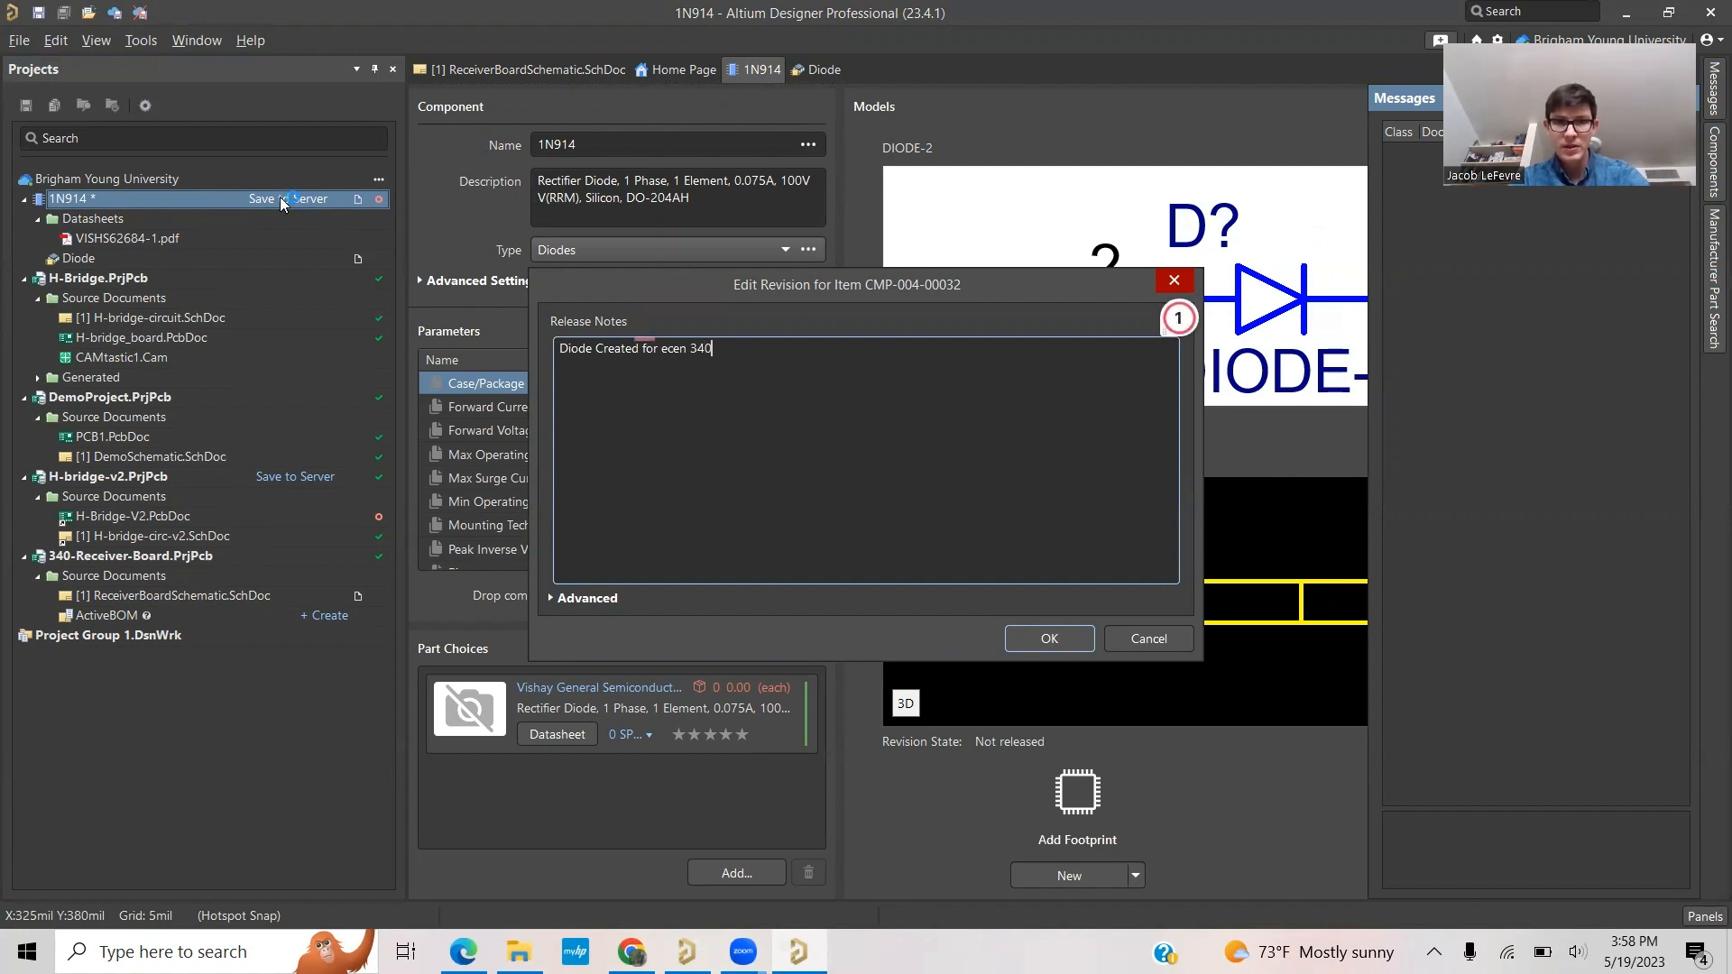